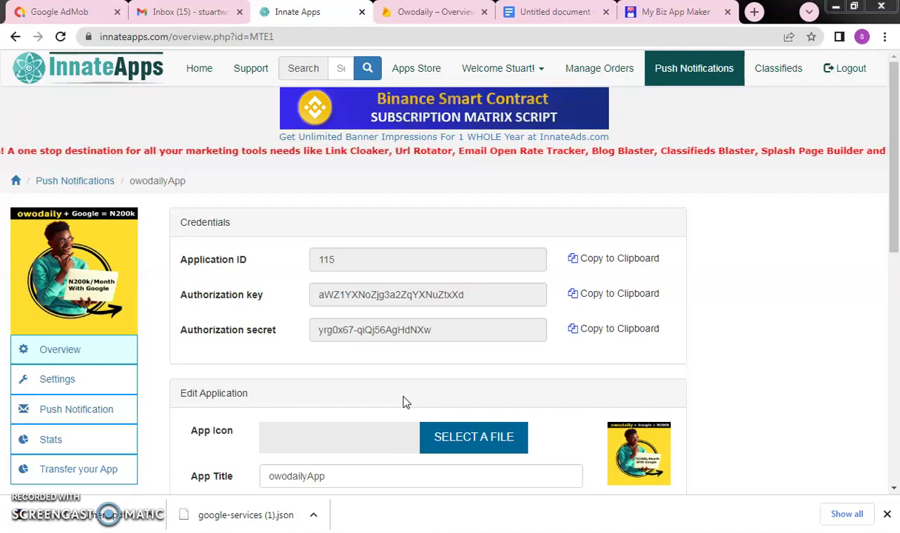
{"action": "left_click", "coordinate": [352, 321]}
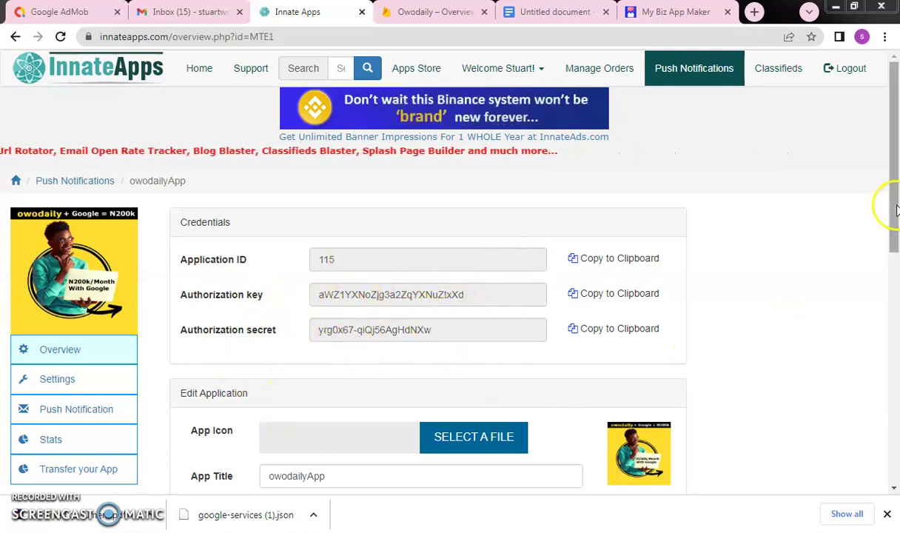
{"action": "left_click", "coordinate": [895, 257]}
{"action": "left_click_drag", "start_coordinate": [895, 257], "coordinate": [889, 204]}
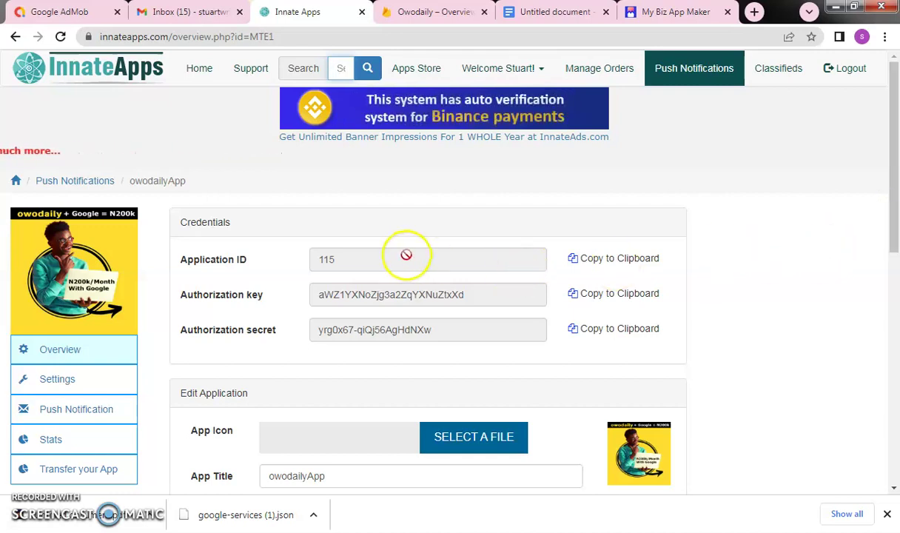
- Switch to My Biz App Maker, start building a new app and set its title to OwodailyApp
{"action": "left_click", "coordinate": [696, 16]}
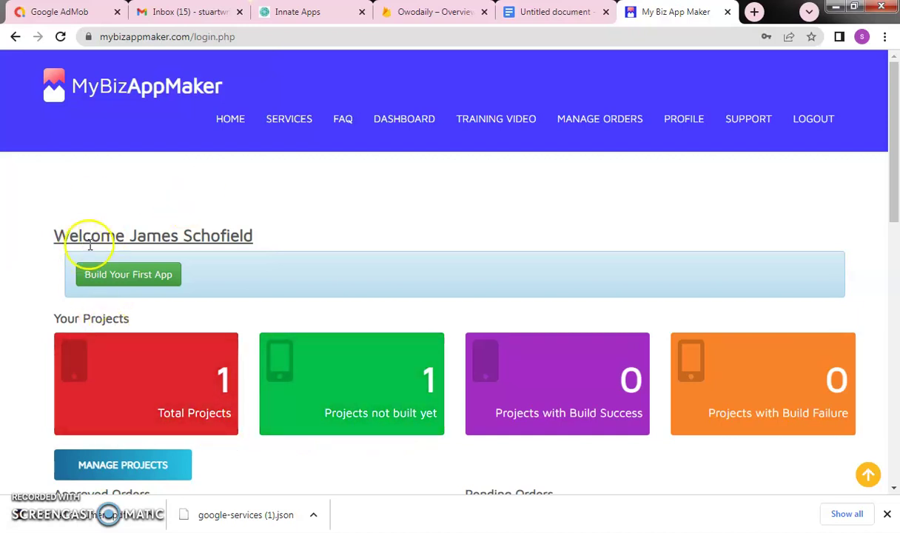
{"action": "left_click", "coordinate": [118, 277]}
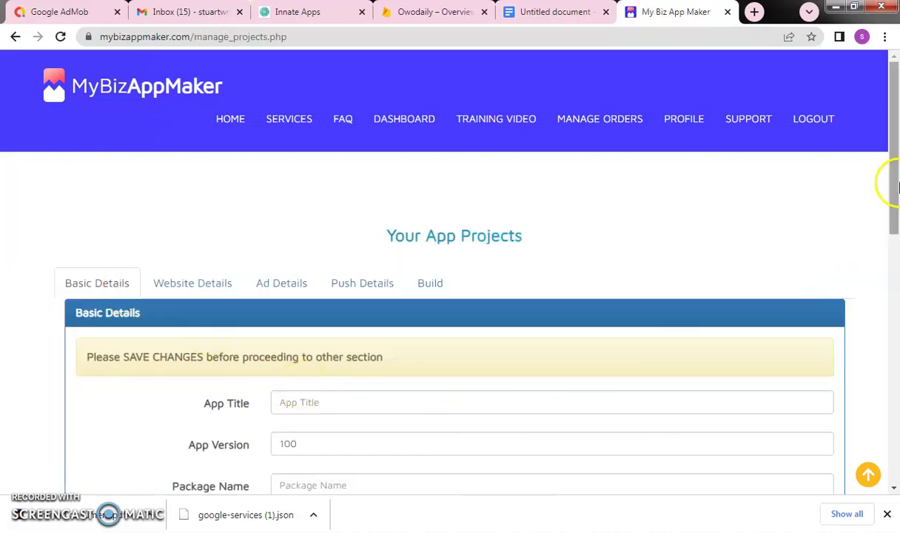
{"action": "left_click_drag", "start_coordinate": [897, 175], "coordinate": [896, 224]}
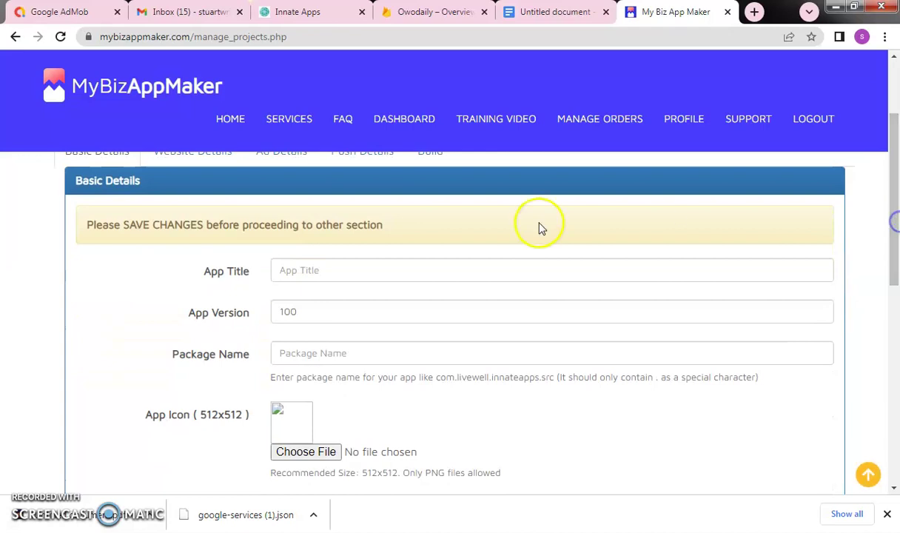
{"action": "left_click", "coordinate": [321, 272]}
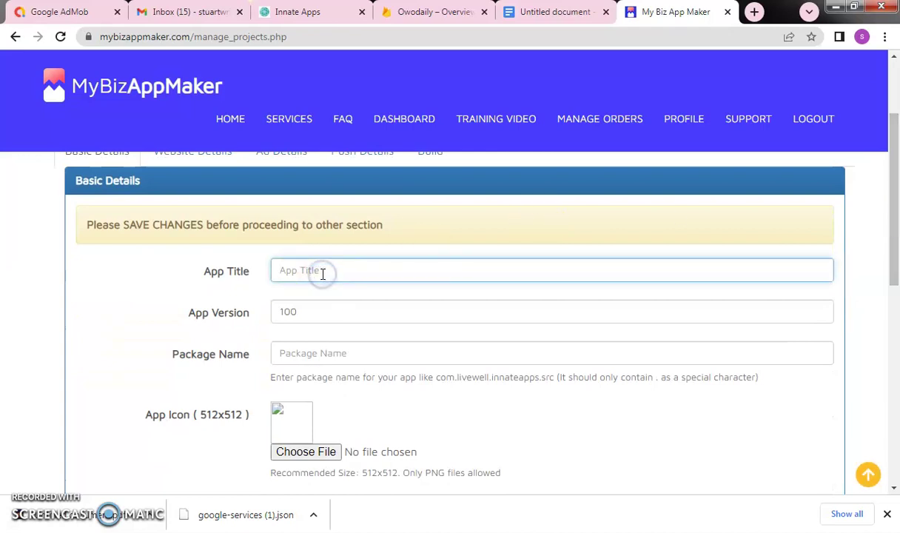
{"action": "type", "text": "OwodailyApp"}
- Enter com.owodaily.app as the package name in the app's basic details
{"action": "left_click", "coordinate": [303, 312]}
{"action": "left_click", "coordinate": [319, 355]}
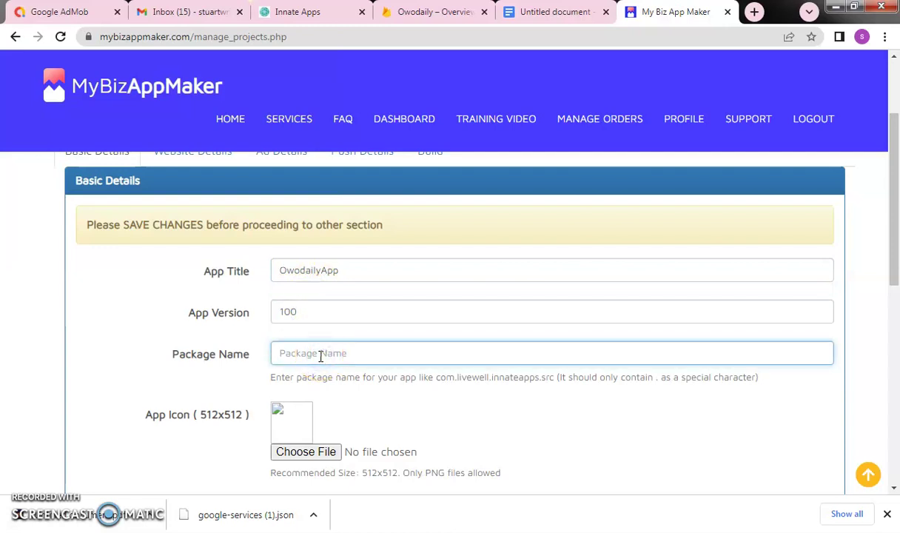
{"action": "type", "text": "com.owodaily.app"}
{"action": "left_click", "coordinate": [370, 390]}
- Choose the PNG image "owodaily plus google" from the Desktop as the app icon
{"action": "left_click", "coordinate": [303, 448]}
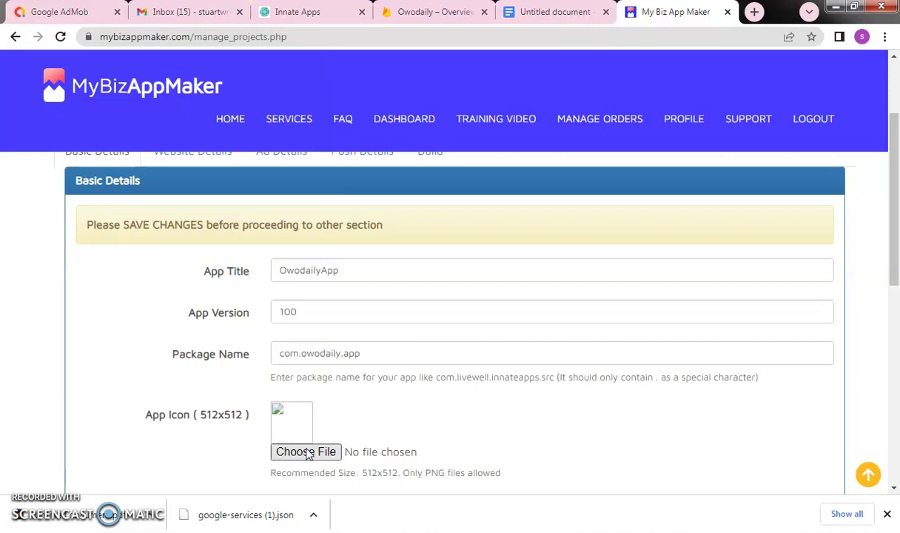
{"action": "left_click", "coordinate": [307, 452]}
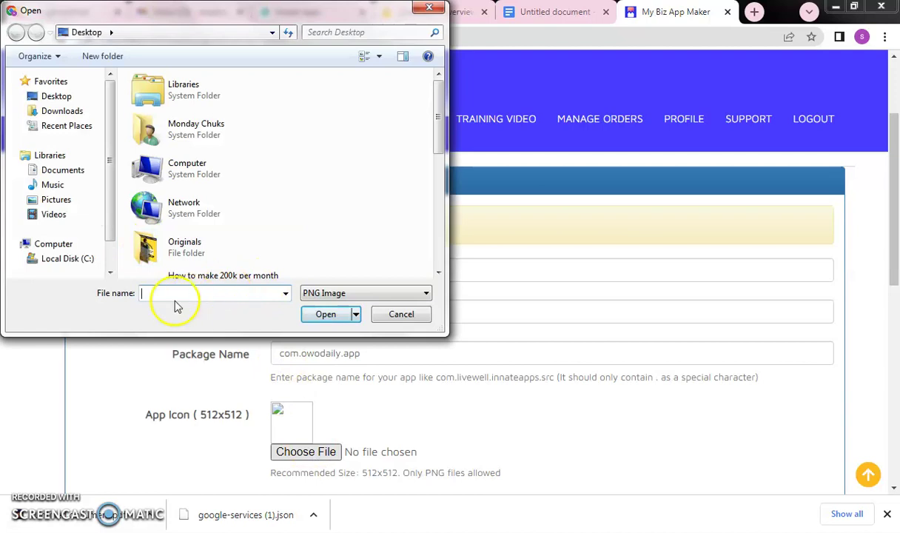
{"action": "left_click", "coordinate": [439, 272]}
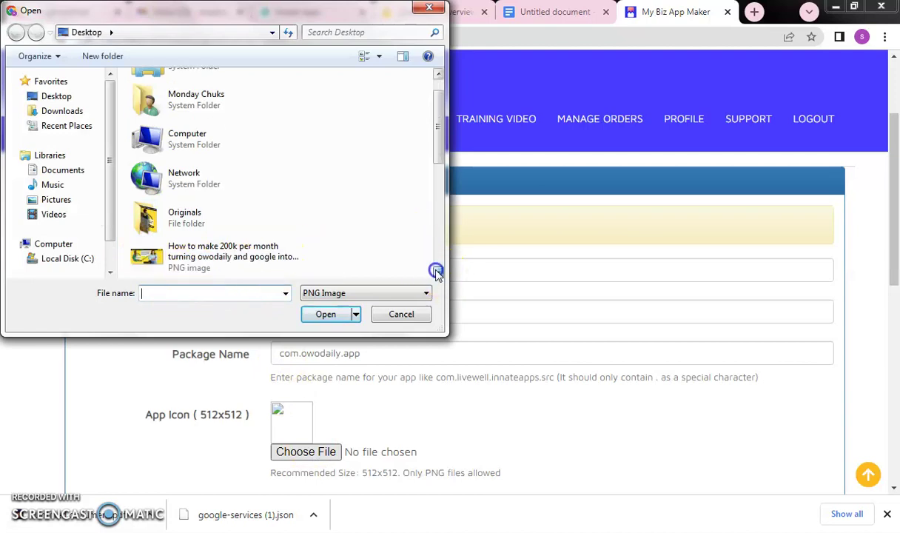
{"action": "left_click", "coordinate": [438, 272]}
{"action": "left_click", "coordinate": [438, 273]}
{"action": "left_click", "coordinate": [438, 272]}
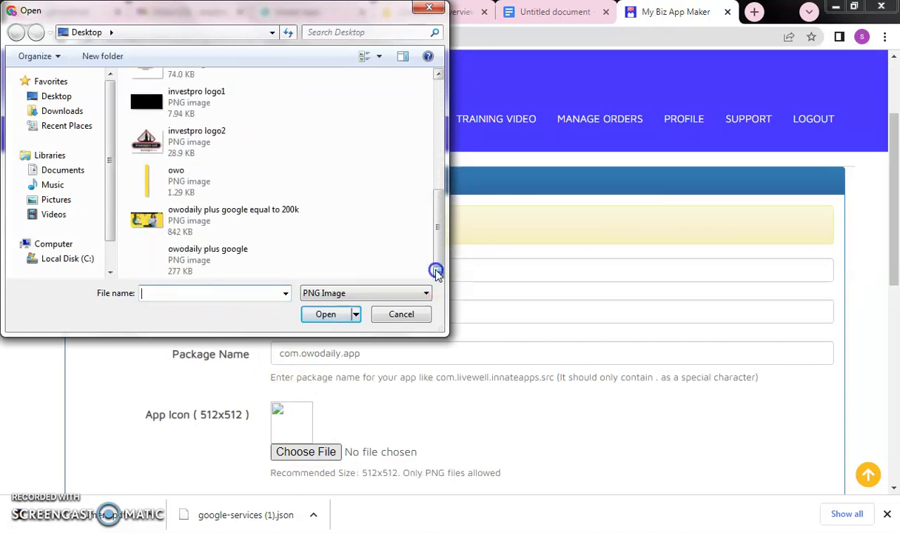
{"action": "left_click", "coordinate": [209, 294]}
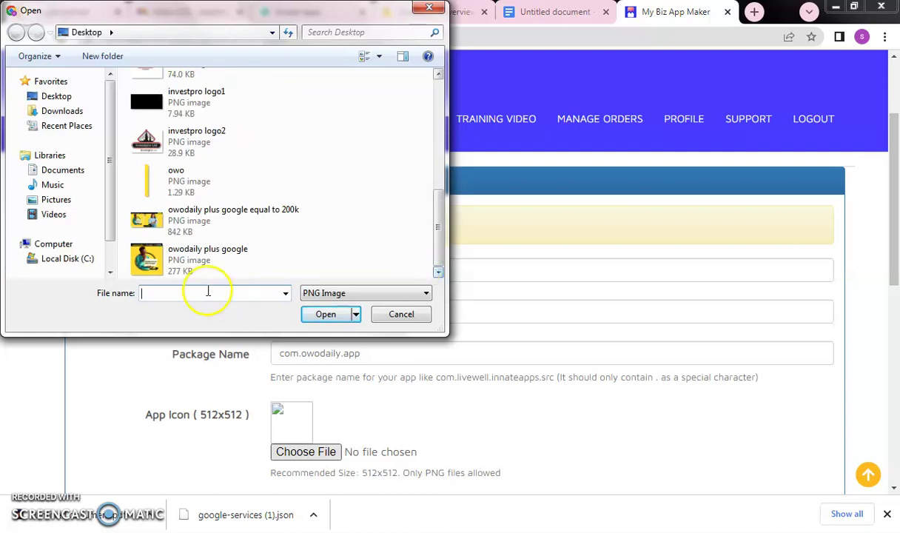
{"action": "left_click", "coordinate": [178, 259]}
{"action": "left_click", "coordinate": [323, 315]}
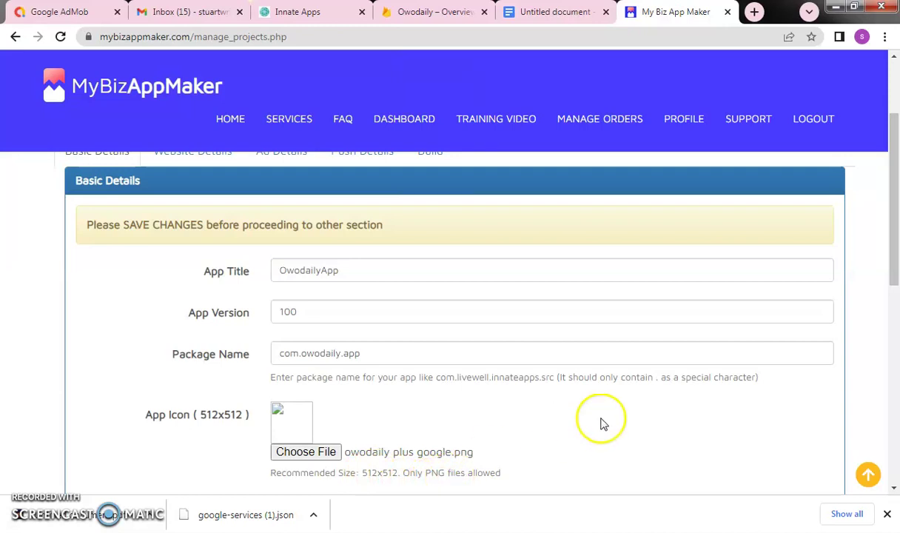
- Look at the Owodaily project overview in the Firebase console and return to the My Biz App Maker form
{"action": "scroll", "coordinate": [895, 280], "scroll_direction": "down", "scroll_amount": 1}
{"action": "scroll", "coordinate": [894, 276], "scroll_direction": "down", "scroll_amount": 2}
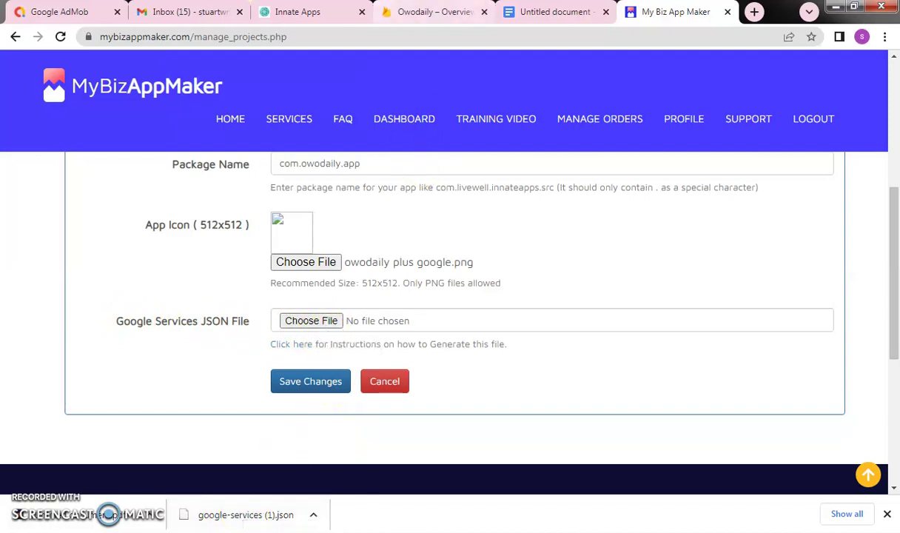
{"action": "left_click", "coordinate": [412, 9]}
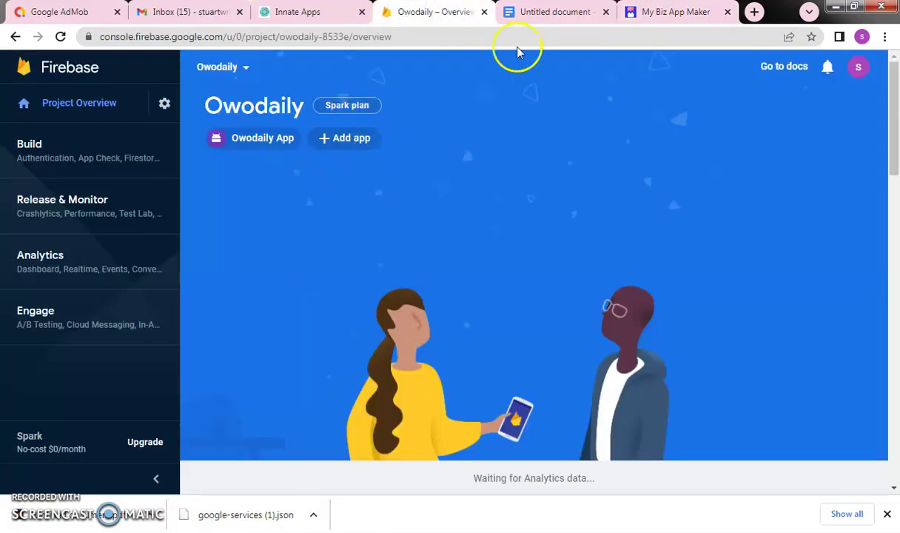
{"action": "left_click", "coordinate": [638, 10]}
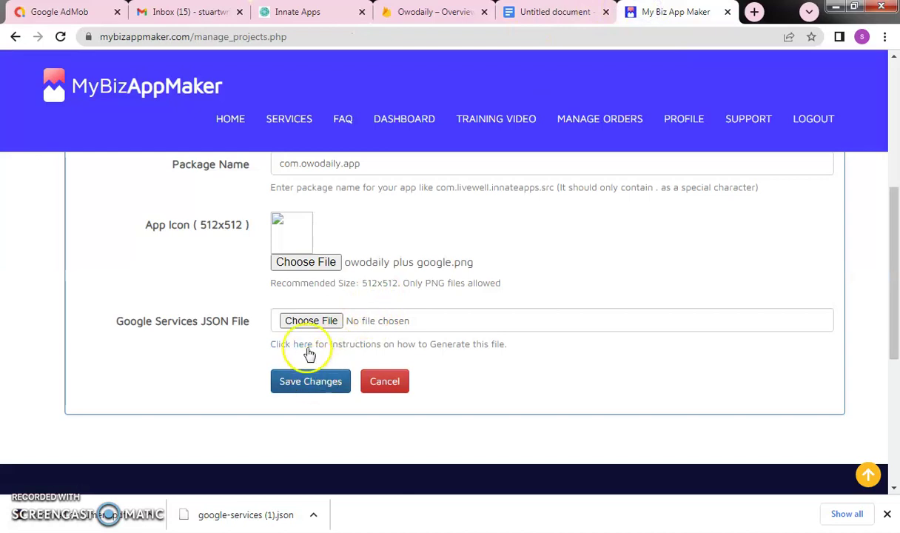
- Start choosing the Google Services JSON file and look on the Desktop for file names beginning with "goo"
{"action": "left_click", "coordinate": [304, 324]}
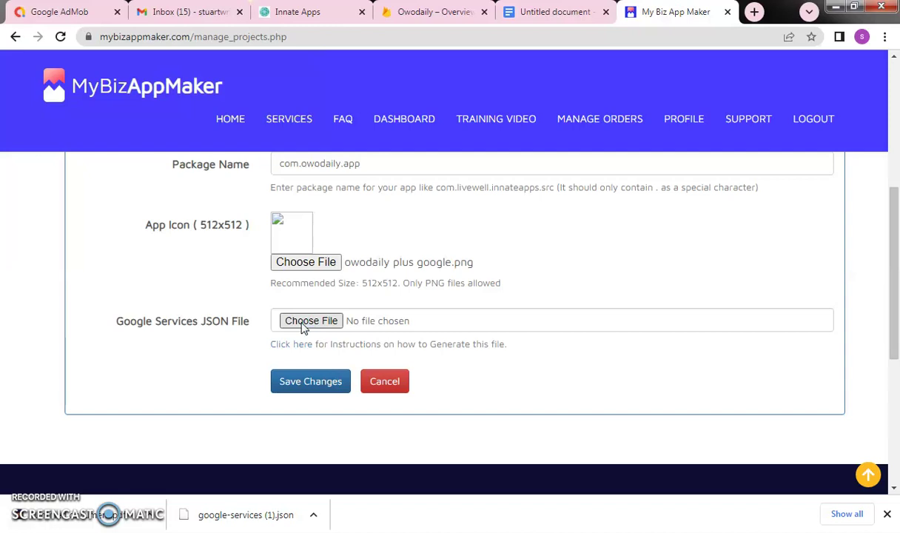
{"action": "left_click", "coordinate": [303, 326]}
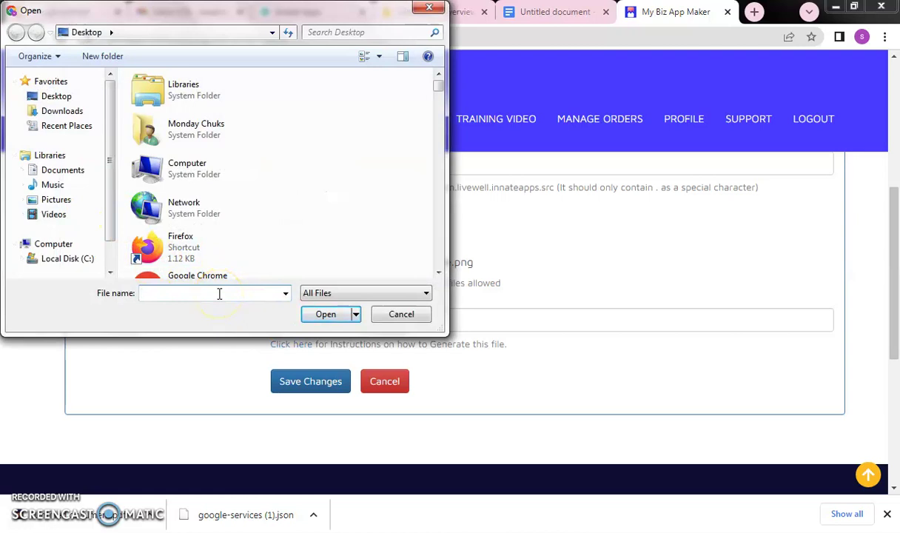
{"action": "type", "text": "goo"}
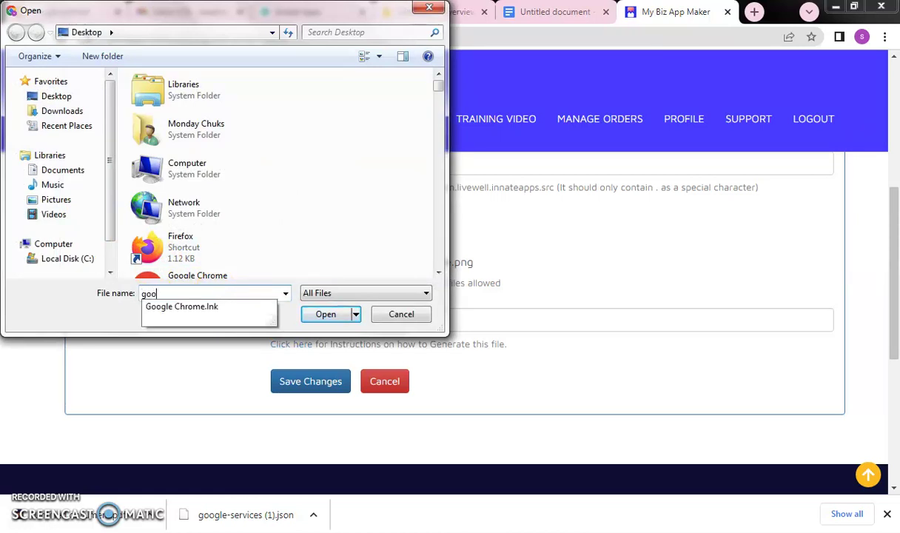
{"action": "key", "text": "BackSpace"}
{"action": "key", "text": "BackSpace"}
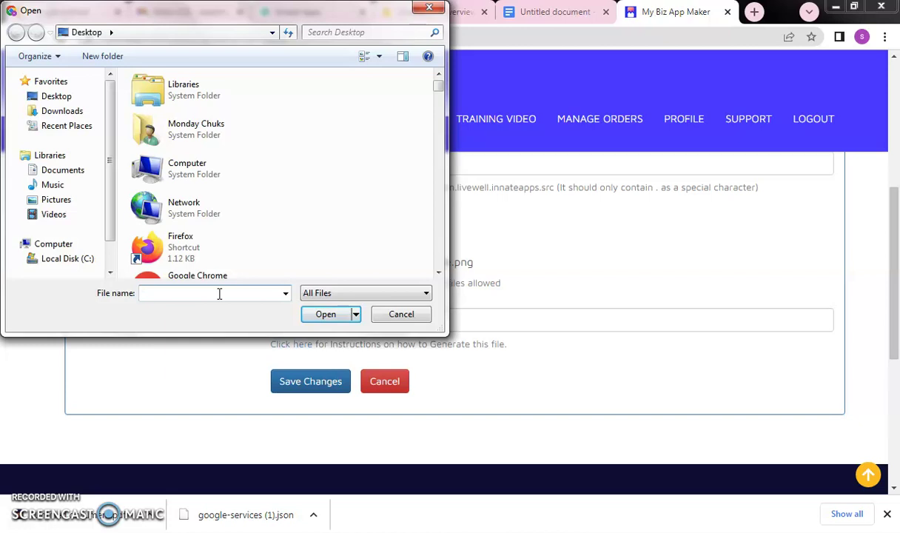
- Attach google-services (1).json from the Downloads folder as the Google Services JSON file
{"action": "left_click", "coordinate": [71, 115]}
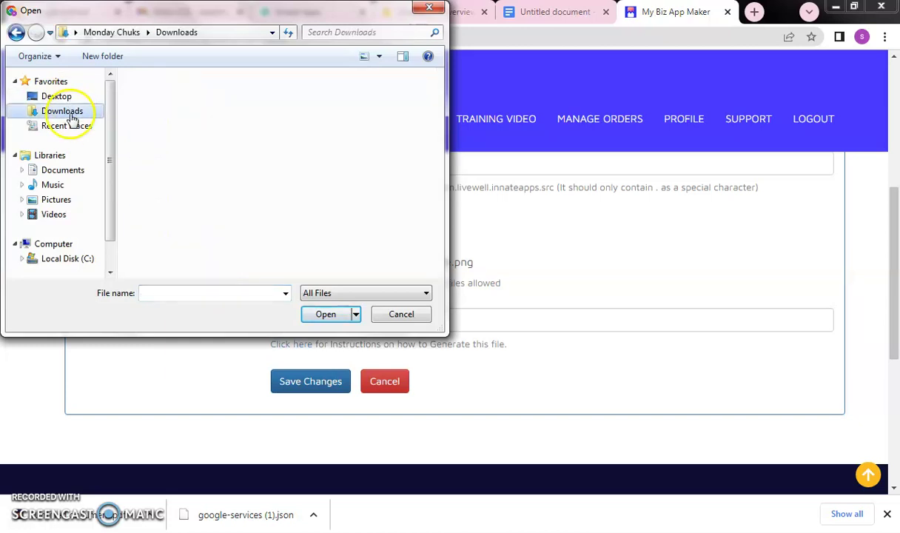
{"action": "left_click", "coordinate": [186, 294]}
{"action": "type", "text": "goo"}
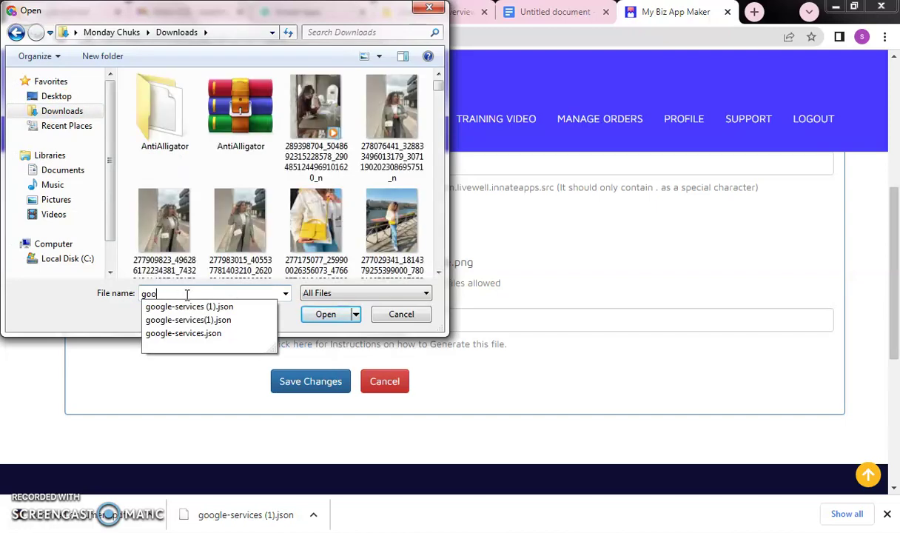
{"action": "left_click", "coordinate": [438, 272]}
{"action": "left_click", "coordinate": [438, 75]}
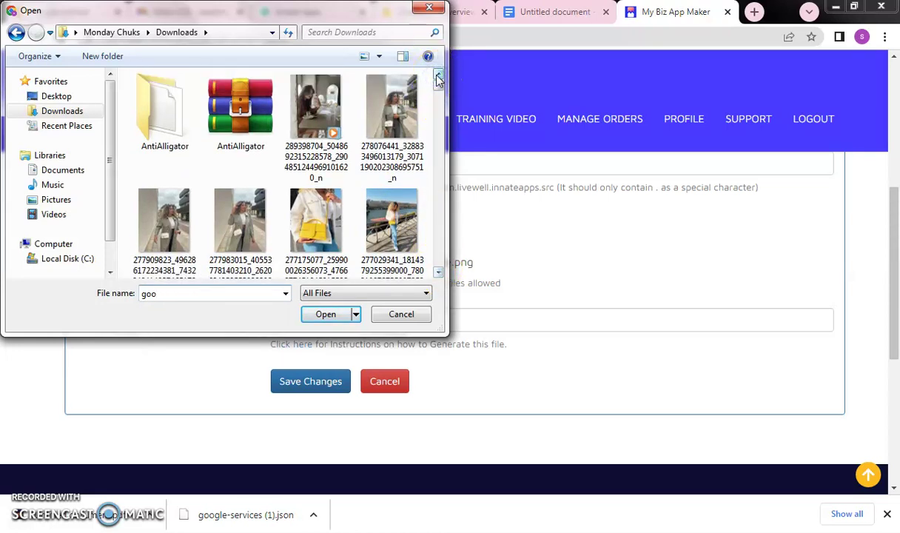
{"action": "left_click", "coordinate": [438, 77]}
{"action": "left_click", "coordinate": [438, 273]}
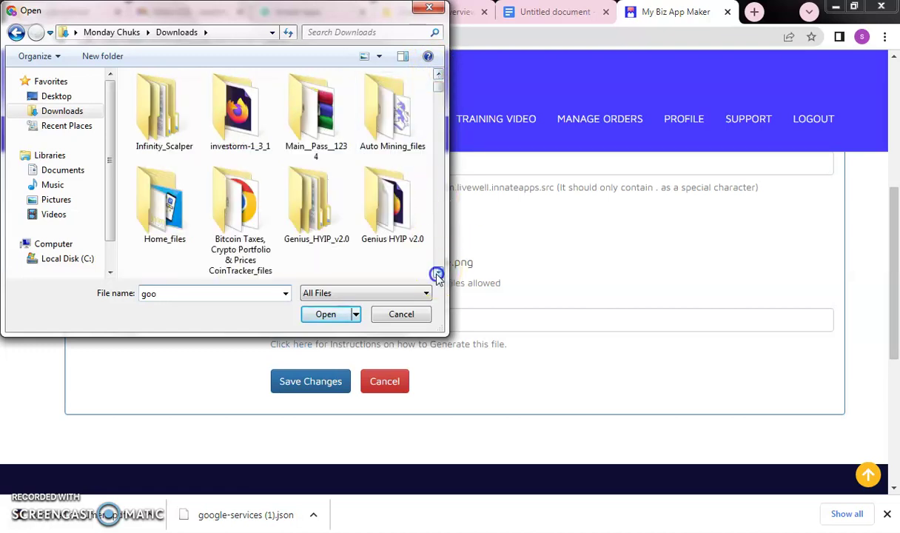
{"action": "left_click", "coordinate": [438, 274]}
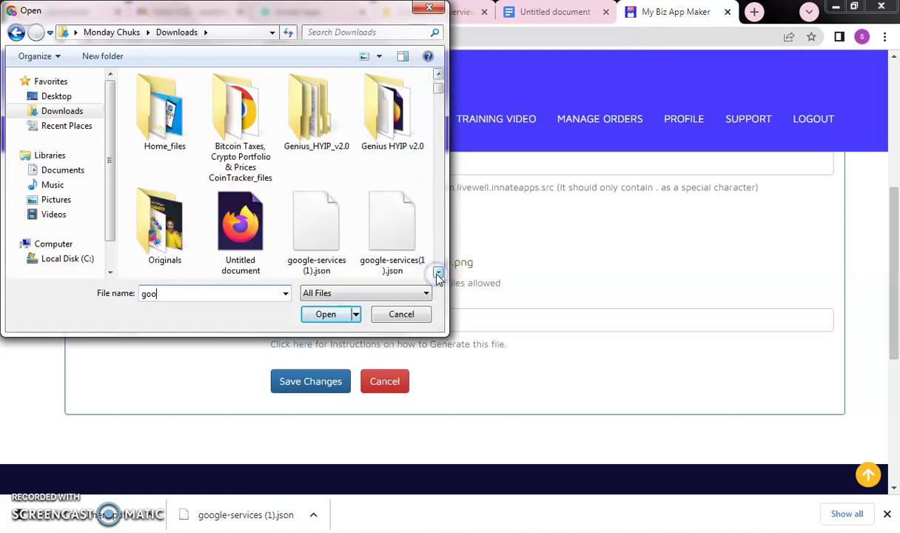
{"action": "left_click", "coordinate": [318, 218]}
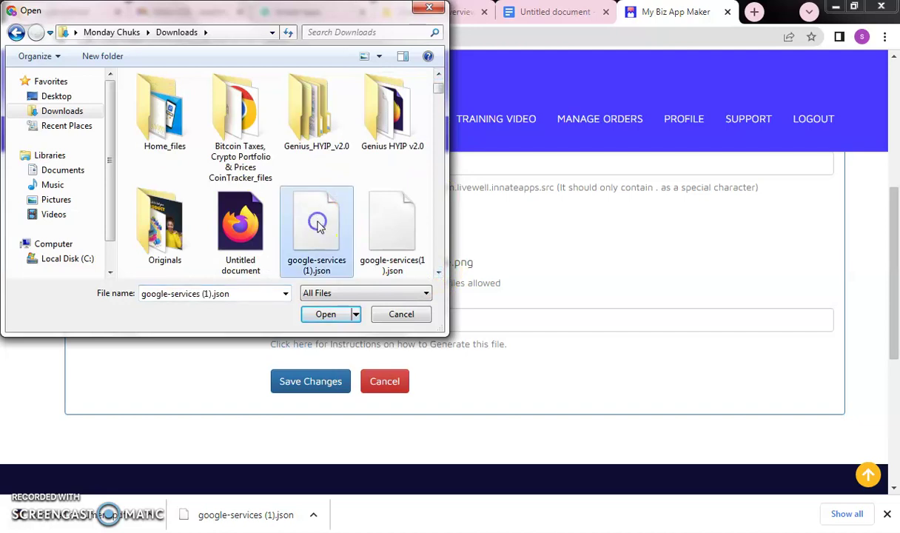
{"action": "left_click", "coordinate": [324, 314]}
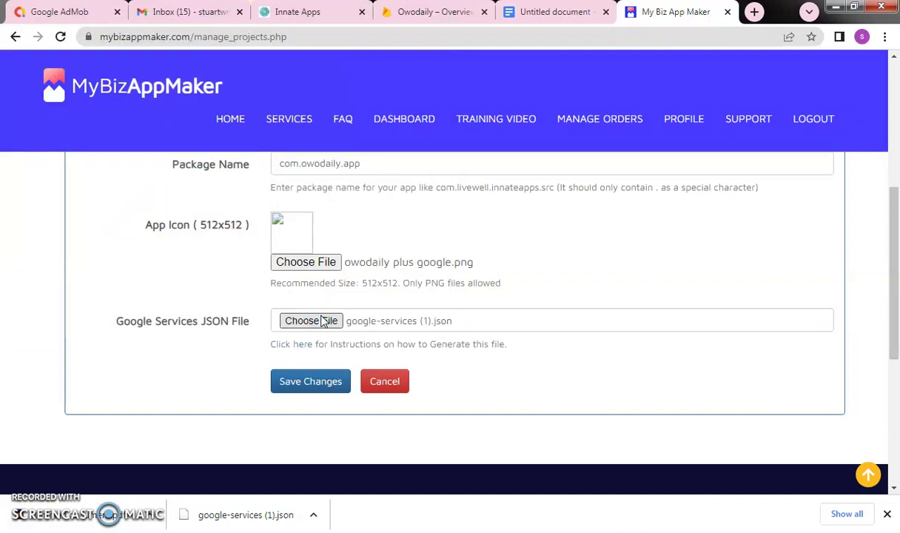
- Show the downloaded google-services (1).json file in its folder
{"action": "left_click", "coordinate": [313, 516]}
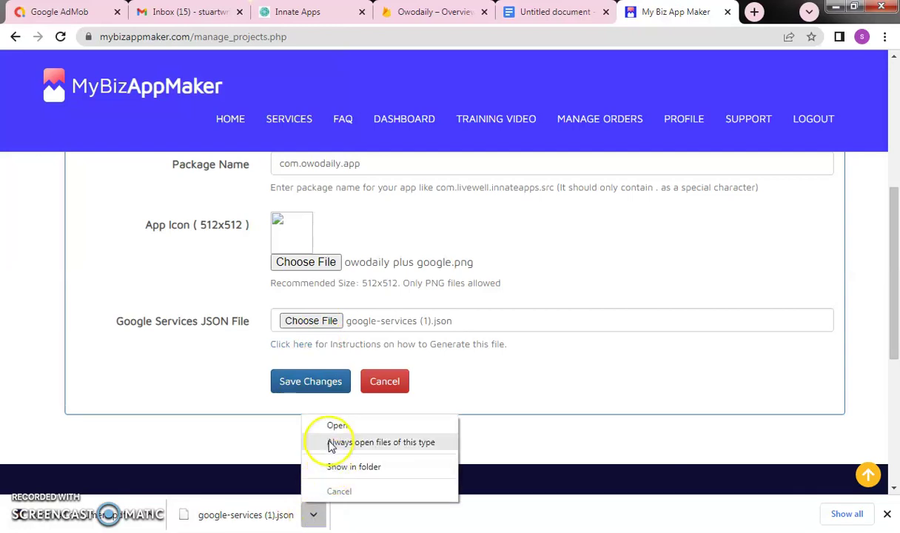
{"action": "left_click", "coordinate": [344, 468]}
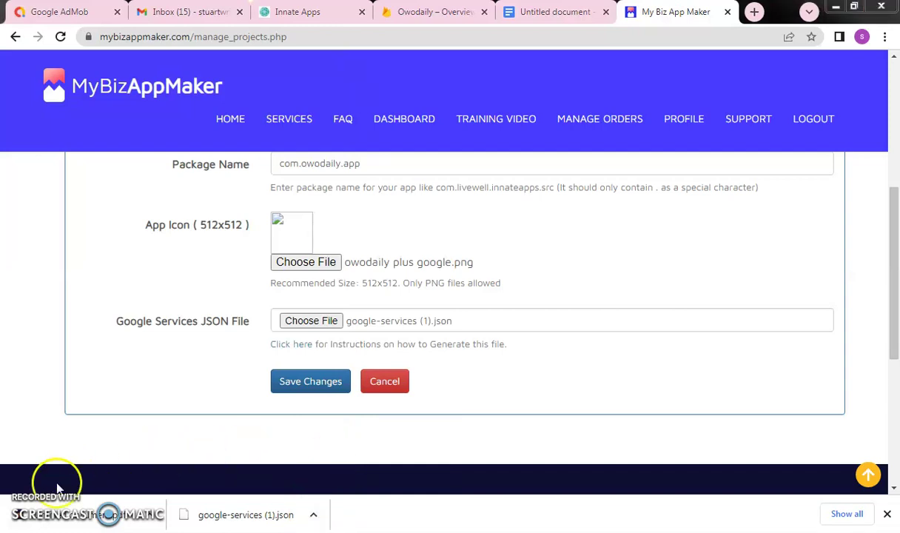
- Attach google-services (2).json from Downloads as the Google Services JSON file and save the basic details
{"action": "left_click", "coordinate": [313, 328]}
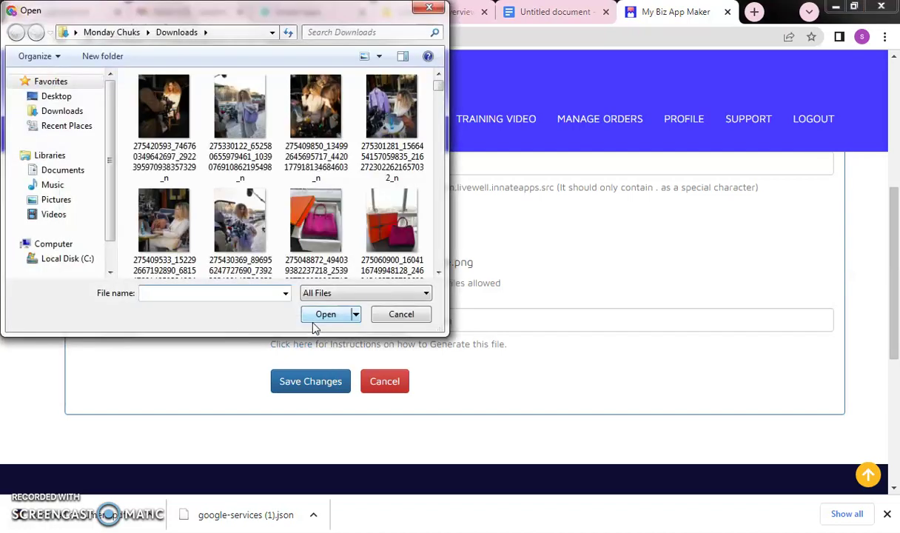
{"action": "left_click", "coordinate": [439, 274]}
{"action": "left_click", "coordinate": [439, 274]}
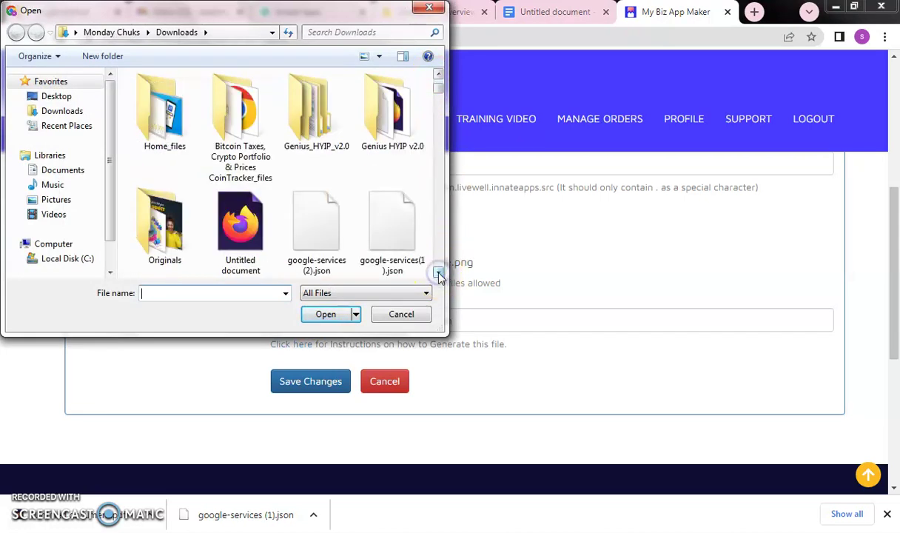
{"action": "left_click", "coordinate": [319, 231]}
{"action": "left_click", "coordinate": [325, 314]}
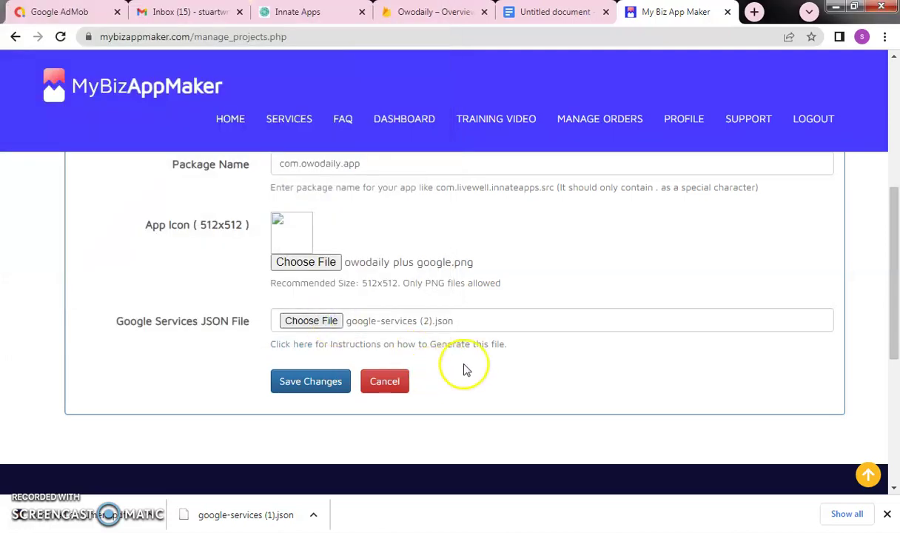
{"action": "left_click", "coordinate": [312, 388]}
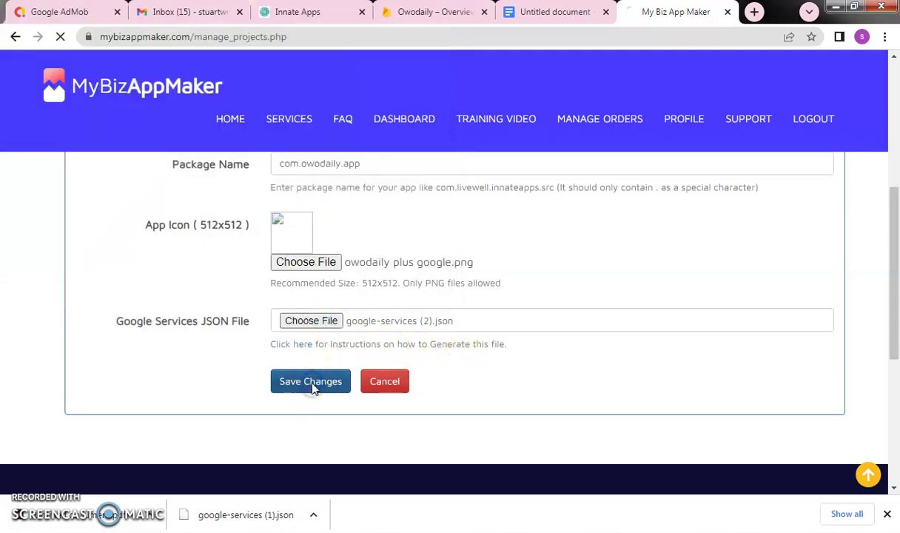
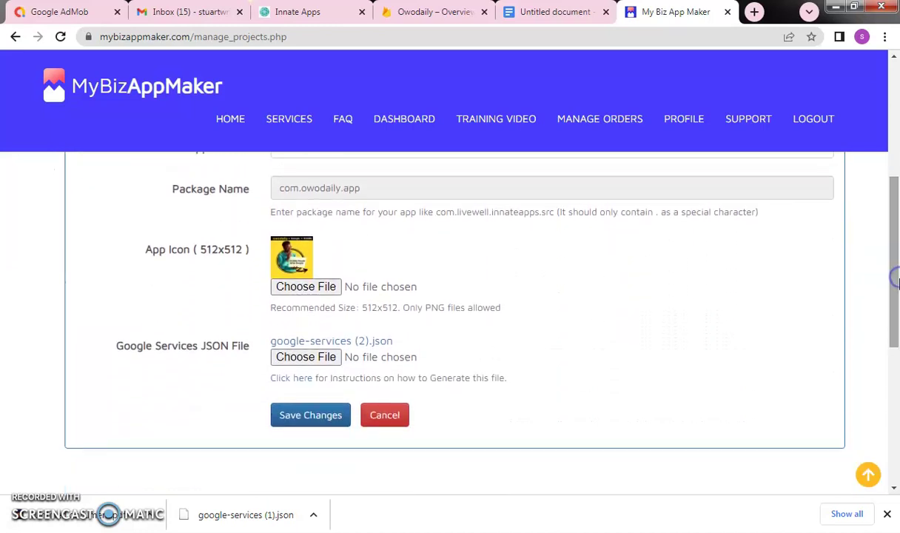
{"action": "left_click_drag", "start_coordinate": [895, 218], "coordinate": [895, 111]}
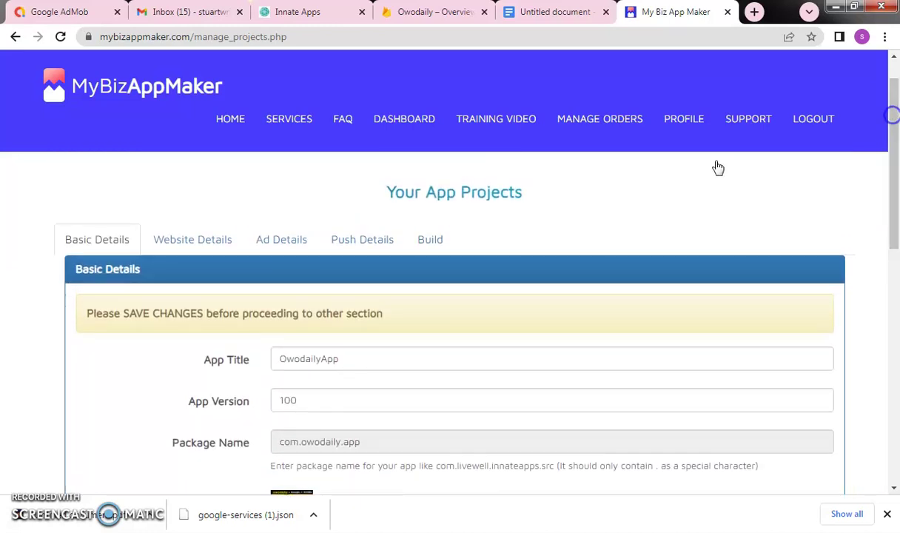
- Open the Website Details section and set the share message to "Kindly Download this file"
{"action": "left_click", "coordinate": [175, 240]}
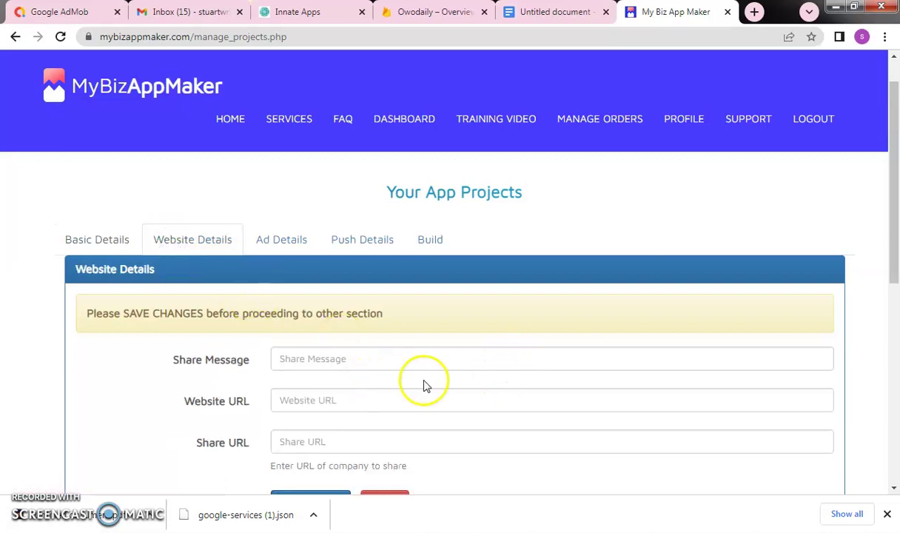
{"action": "left_click_drag", "start_coordinate": [894, 184], "coordinate": [896, 222]}
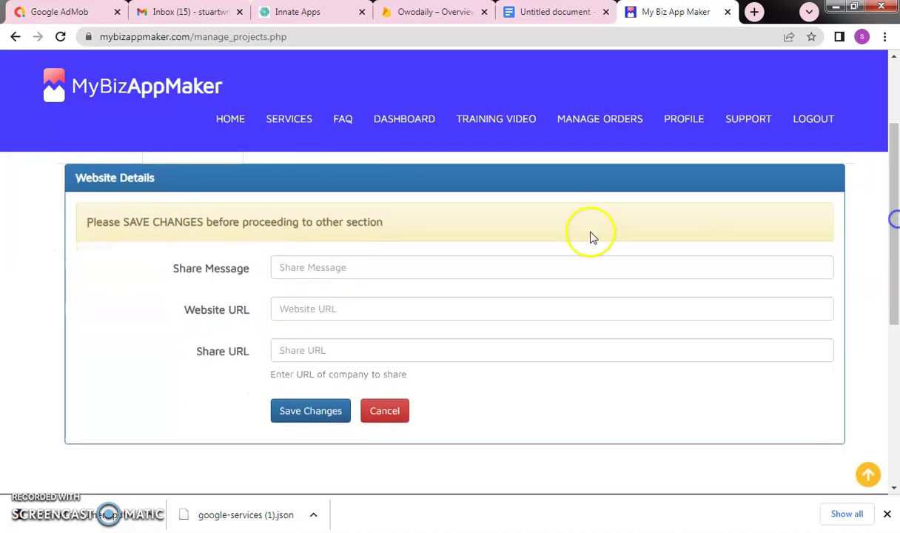
{"action": "left_click", "coordinate": [316, 269]}
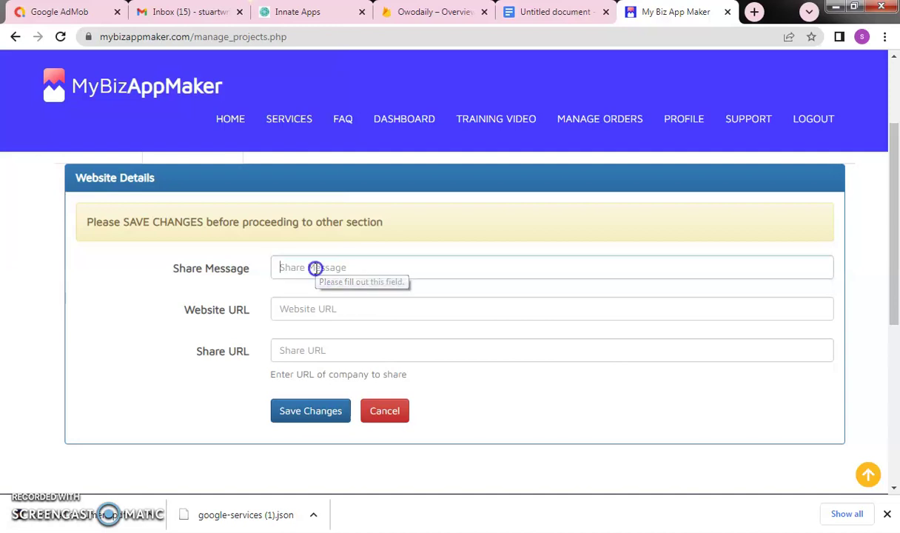
{"action": "type", "text": "Kin"}
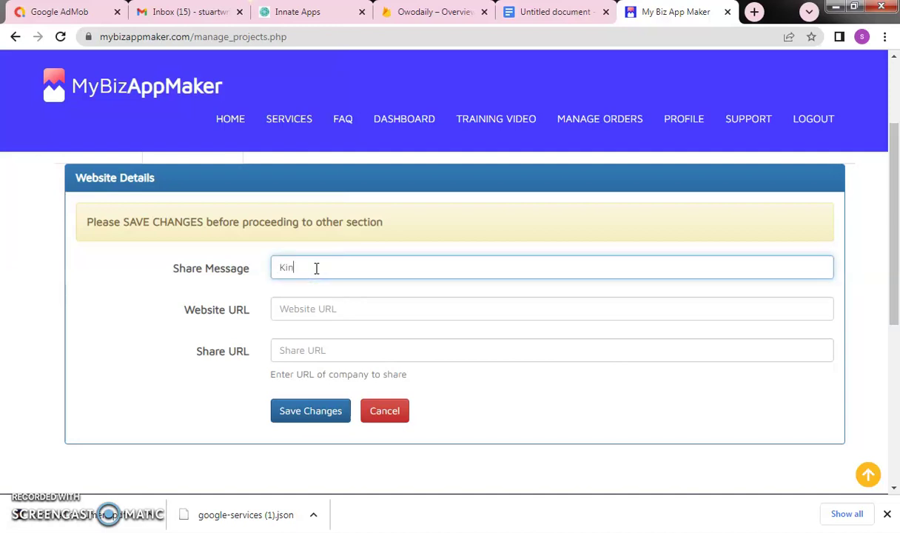
{"action": "type", "text": "dly Download this file"}
- Switch to the "How to Make N200k Per Month" PDF in Firefox and copy the registration link on its first page
{"action": "left_click", "coordinate": [292, 308]}
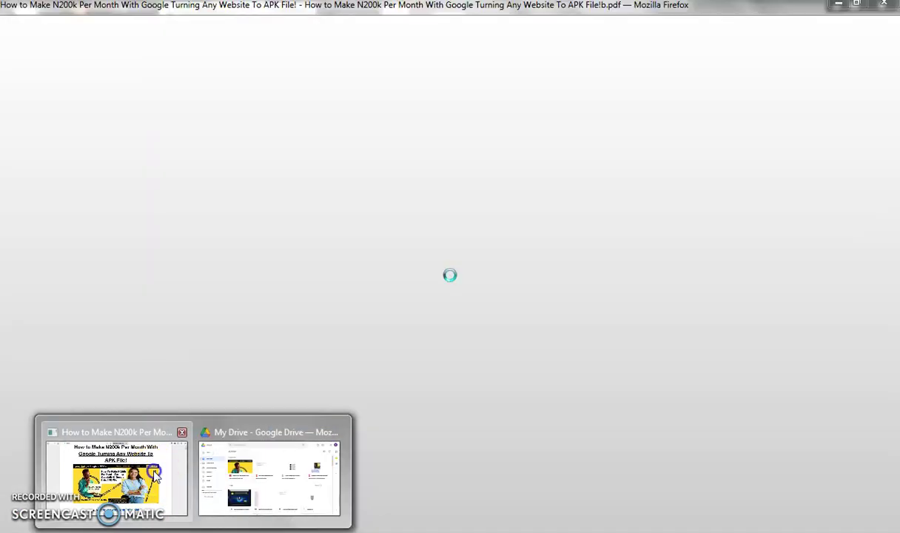
{"action": "left_click", "coordinate": [154, 474]}
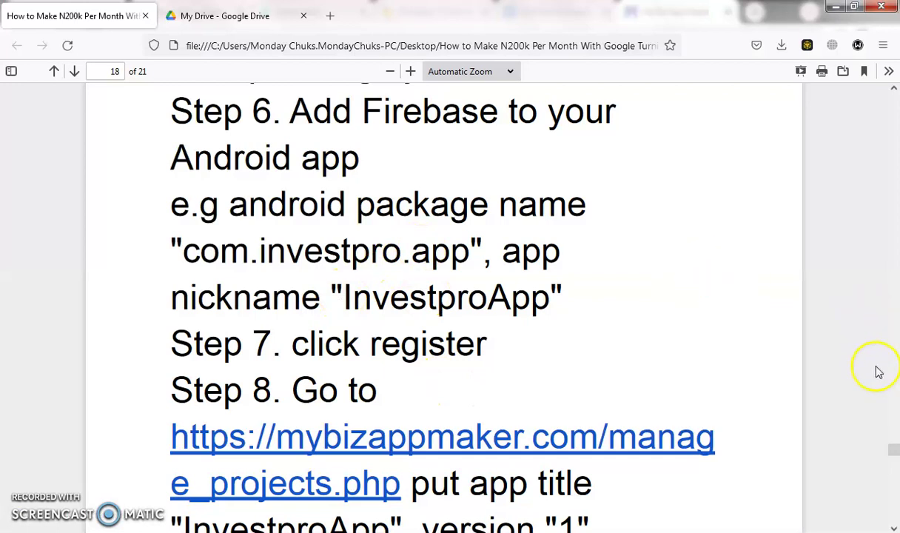
{"action": "left_click", "coordinate": [894, 298]}
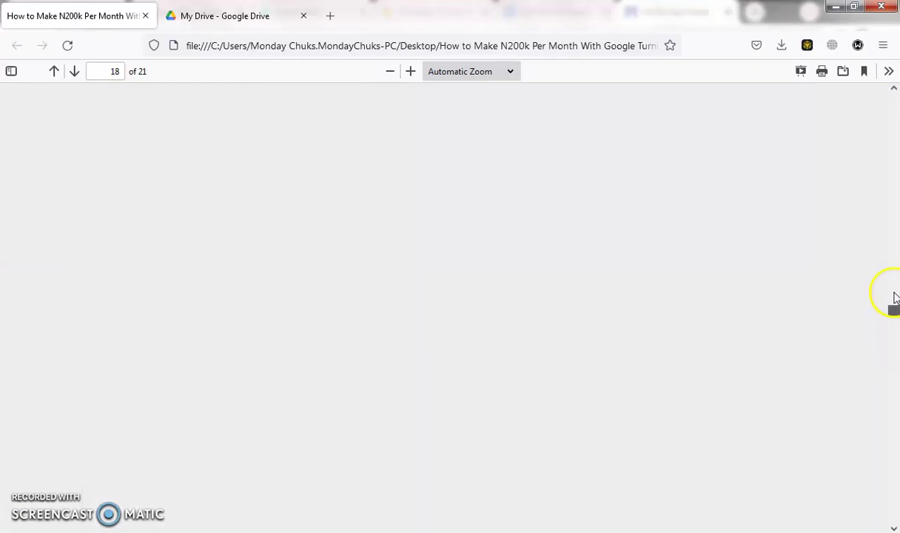
{"action": "left_click_drag", "start_coordinate": [894, 297], "coordinate": [895, 95]}
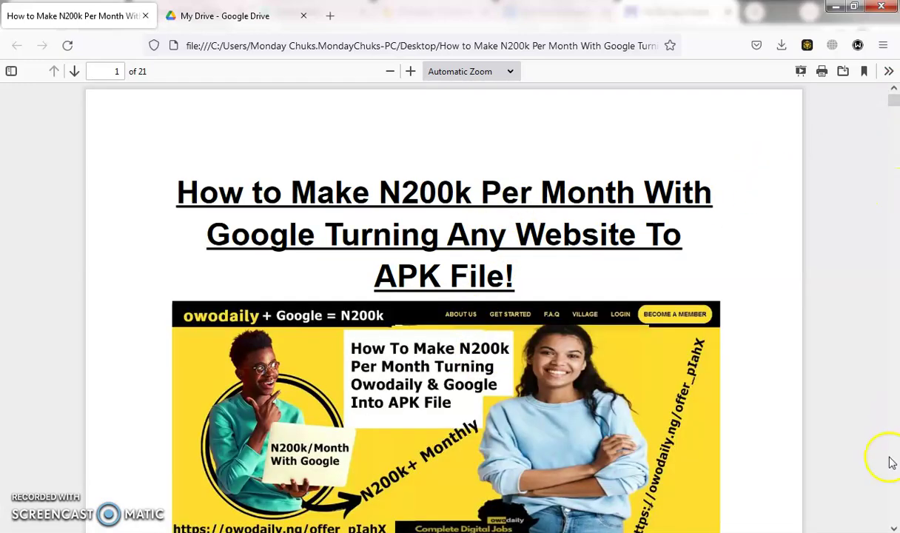
{"action": "left_click", "coordinate": [894, 526]}
{"action": "left_click", "coordinate": [894, 526]}
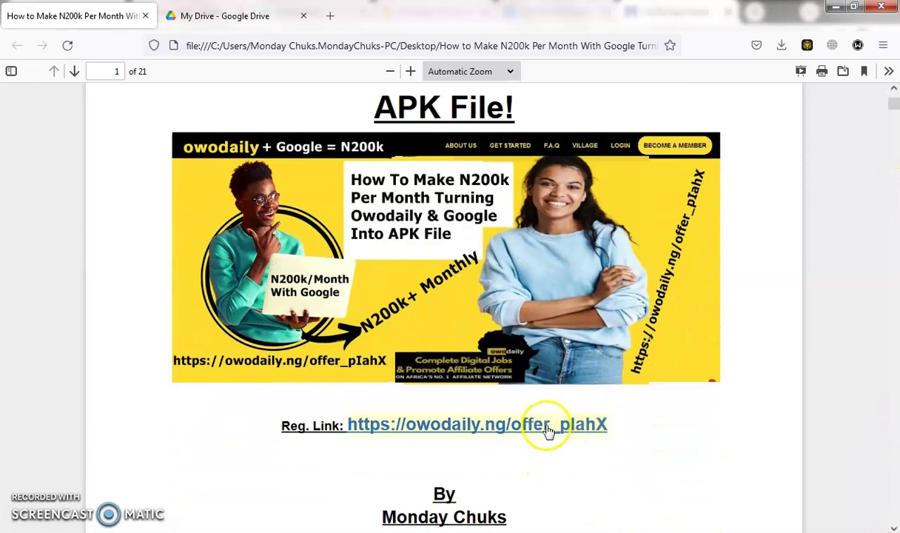
{"action": "right_click", "coordinate": [481, 428]}
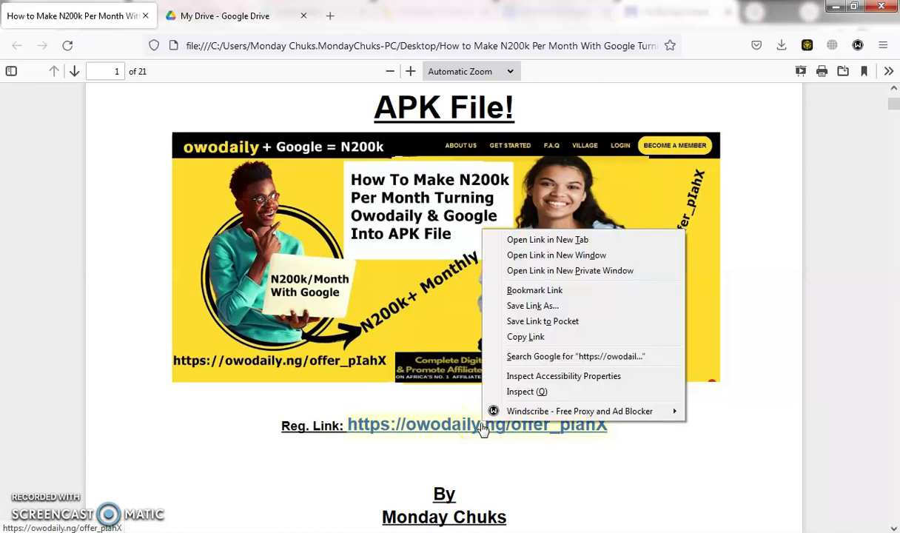
{"action": "left_click", "coordinate": [520, 338]}
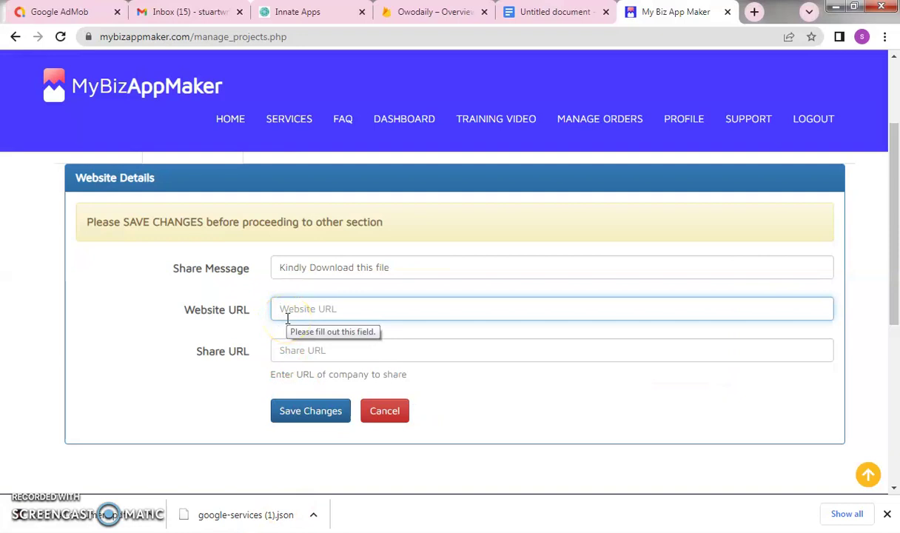
{"action": "key", "text": "ctrl+v"}
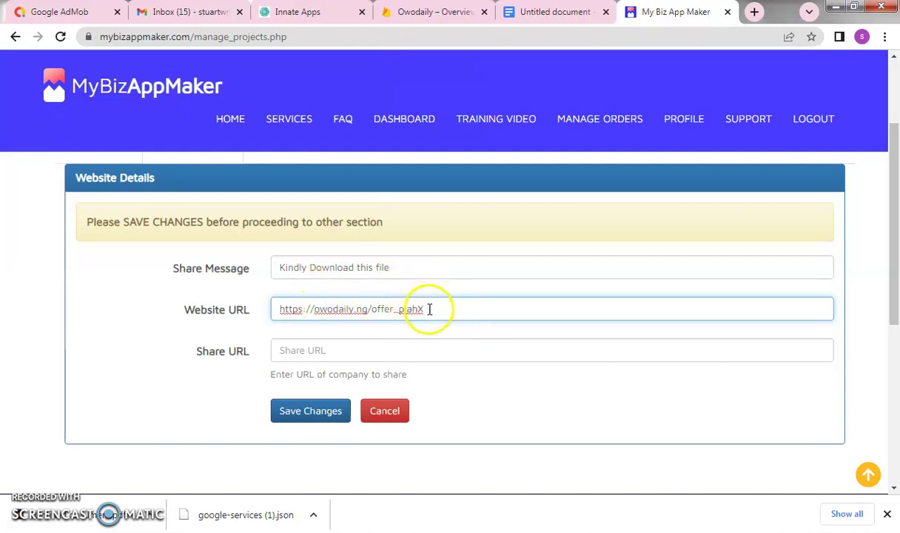
{"action": "left_click", "coordinate": [303, 313]}
{"action": "type", "text": ":"}
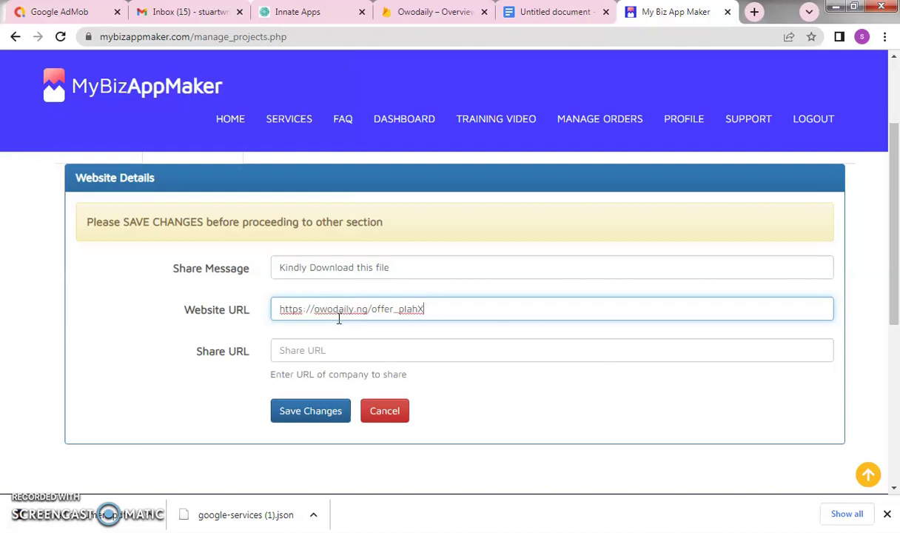
{"action": "left_click", "coordinate": [309, 412]}
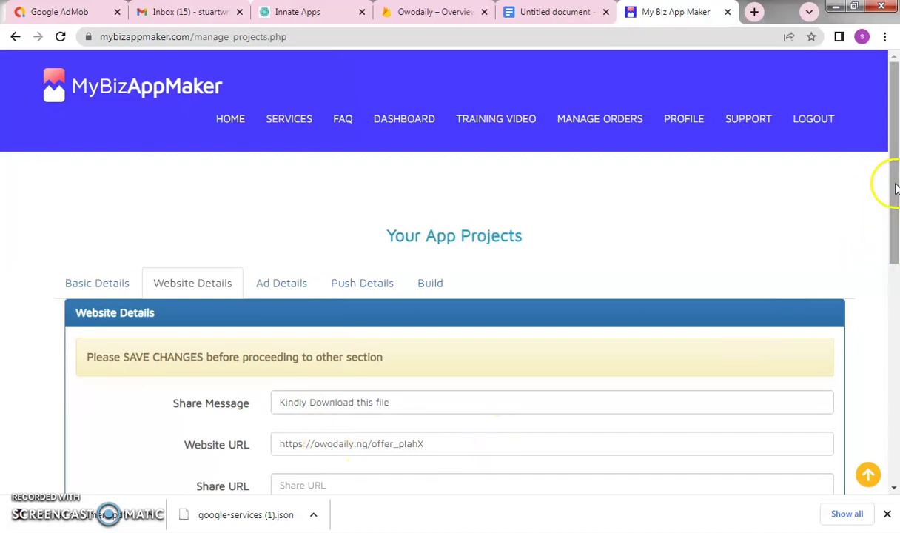
- Open the Ad Details section and enable Admob monetization for the app
{"action": "left_click_drag", "start_coordinate": [896, 191], "coordinate": [891, 161]}
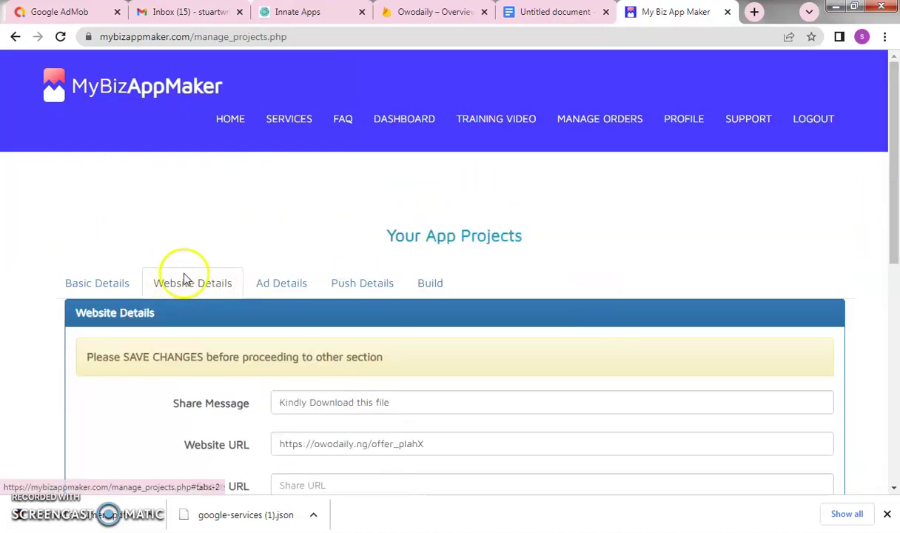
{"action": "left_click", "coordinate": [288, 284]}
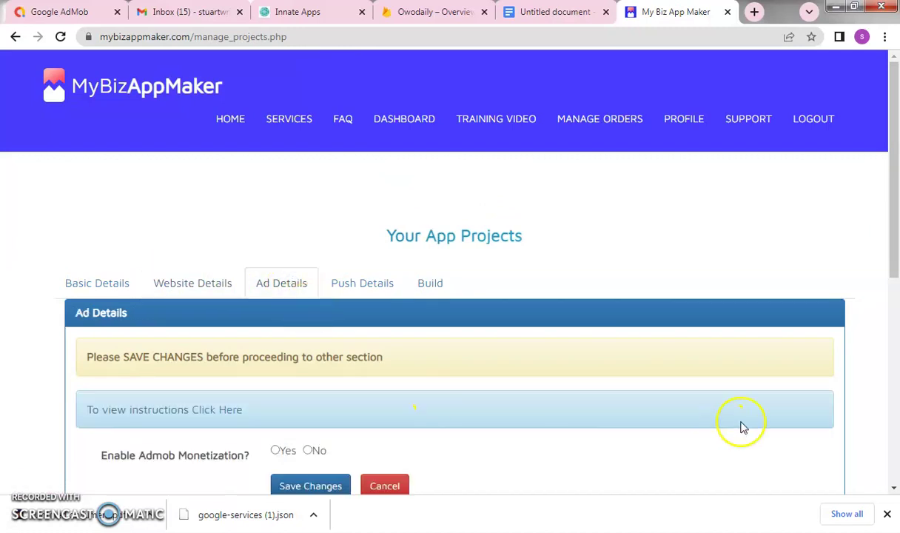
{"action": "left_click_drag", "start_coordinate": [894, 252], "coordinate": [893, 315]}
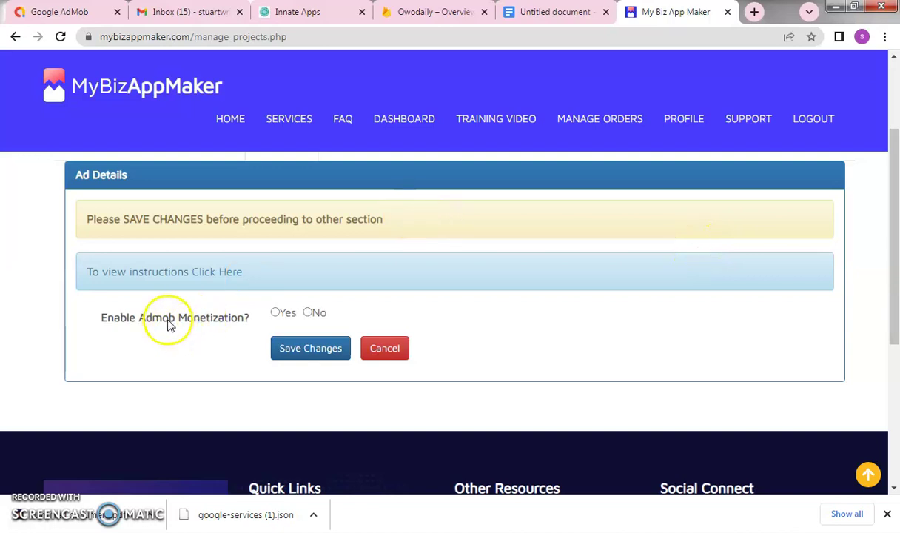
{"action": "left_click", "coordinate": [274, 310]}
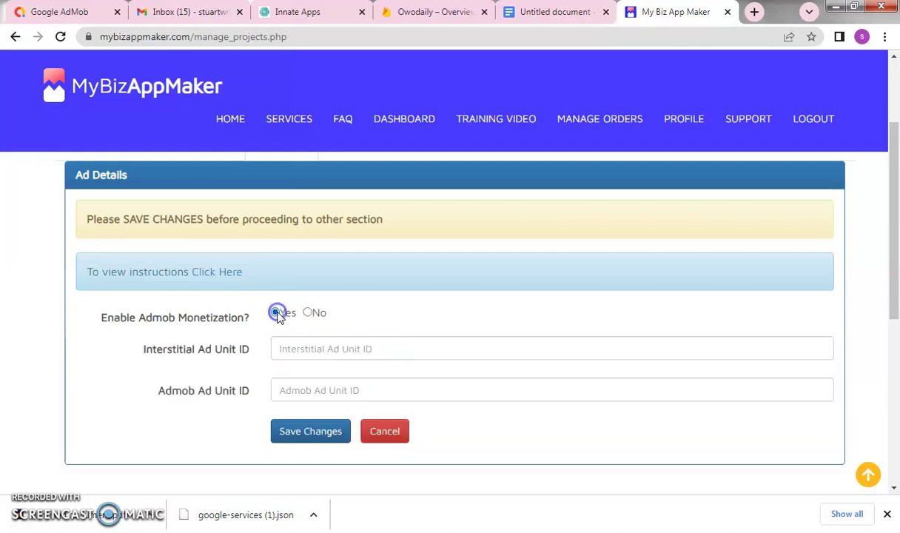
{"action": "left_click", "coordinate": [300, 358]}
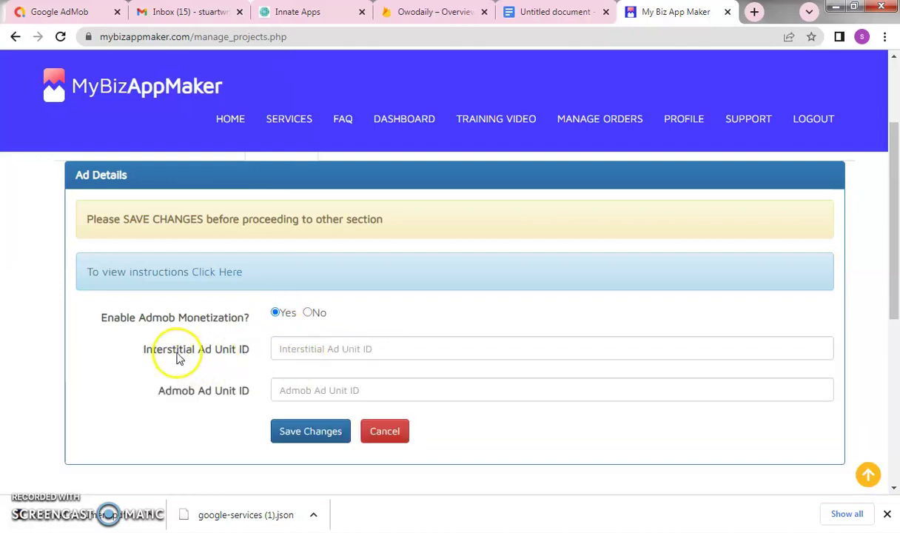
{"action": "left_click", "coordinate": [301, 347]}
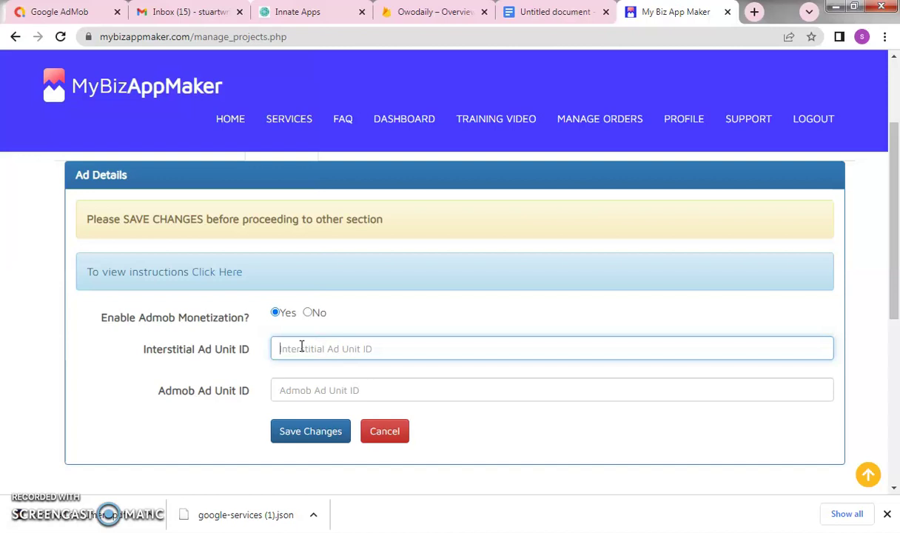
- Switch to Google AdMob, reload the apps list and open the ad units of the owodaily app
{"action": "left_click", "coordinate": [75, 19]}
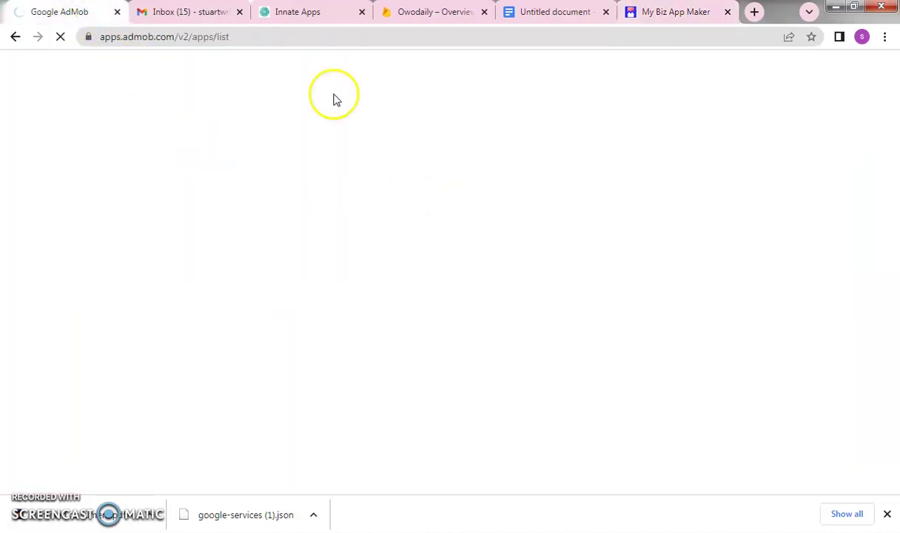
{"action": "left_click", "coordinate": [259, 36]}
{"action": "key", "text": "Return"}
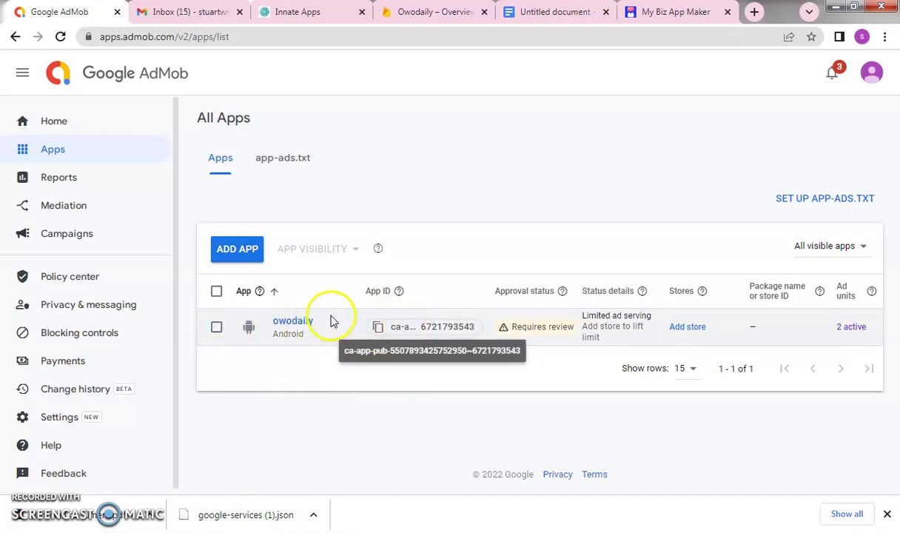
{"action": "left_click", "coordinate": [304, 323]}
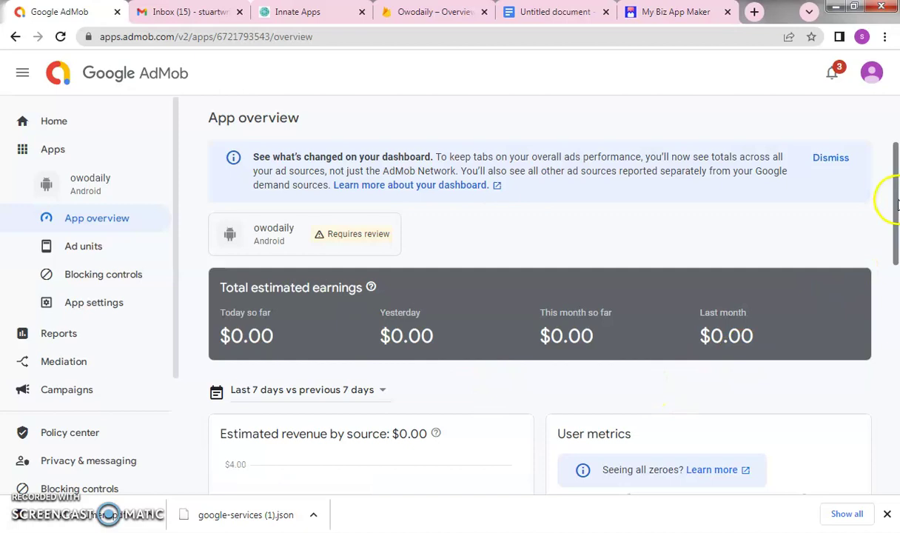
{"action": "mouse_move", "coordinate": [898, 200]}
{"action": "left_mouse_down"}
{"action": "mouse_move", "coordinate": [895, 377]}
{"action": "mouse_move", "coordinate": [897, 196]}
{"action": "left_mouse_up"}
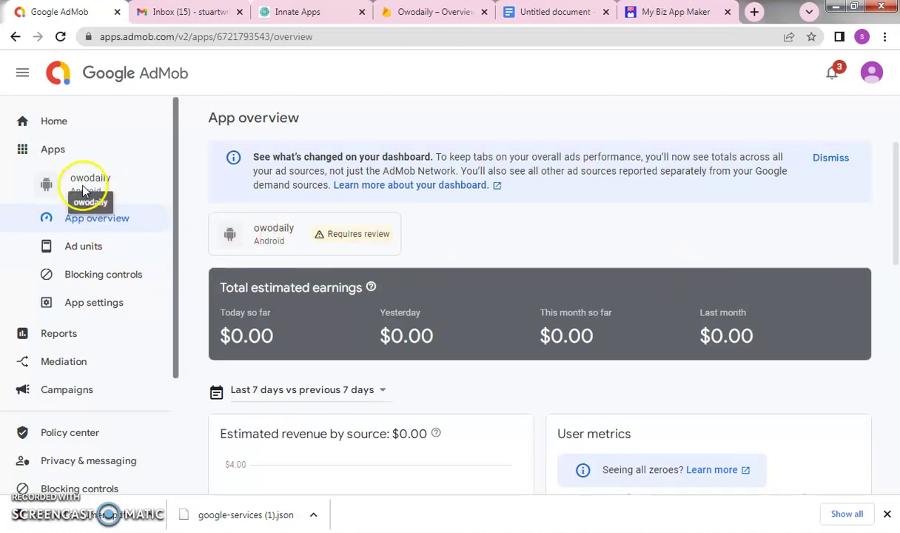
{"action": "left_click", "coordinate": [82, 249]}
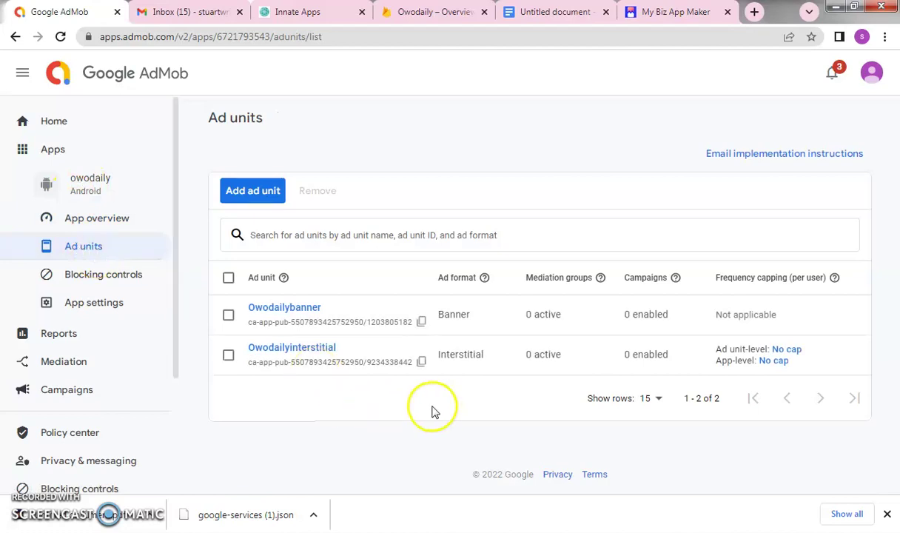
- Copy the Owodailyinterstitial ad unit ID from AdMob into My Biz App Maker's Interstitial Ad Unit ID
{"action": "left_click", "coordinate": [676, 12]}
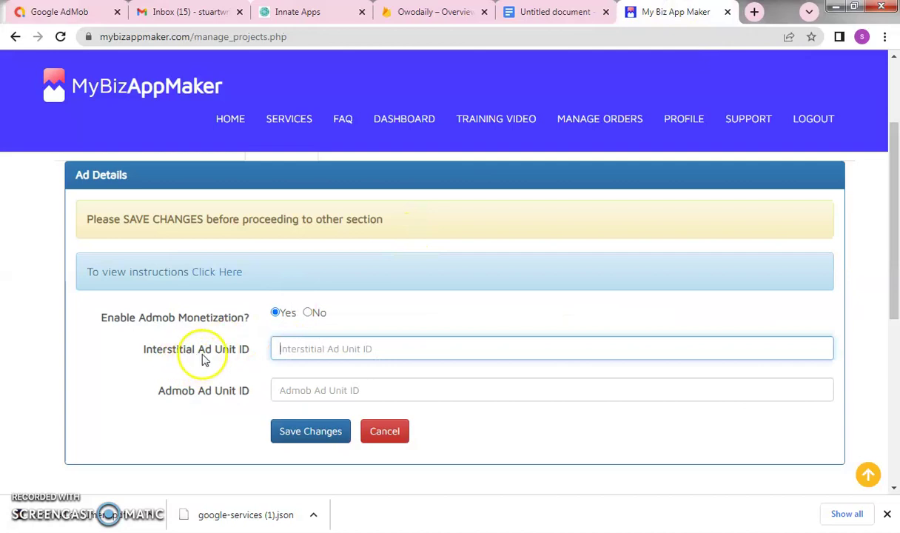
{"action": "left_click", "coordinate": [67, 11]}
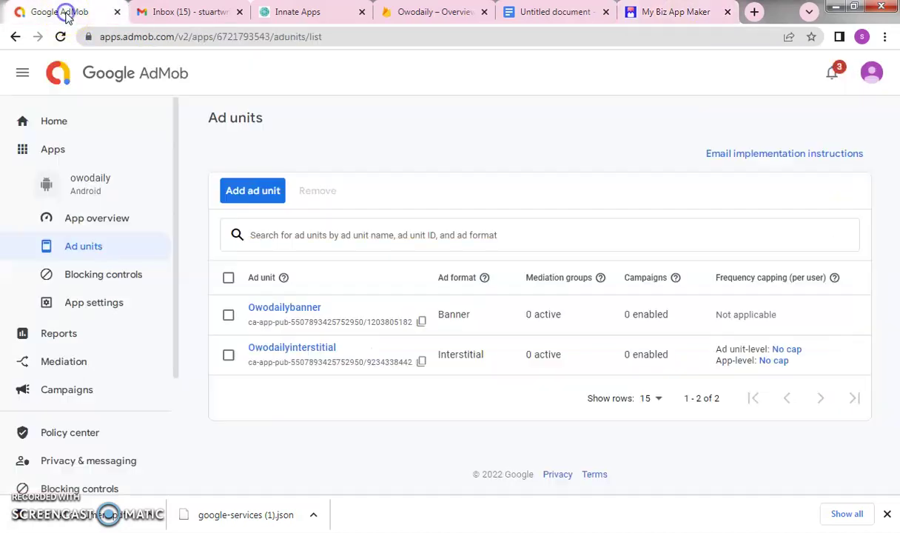
{"action": "left_click", "coordinate": [422, 363]}
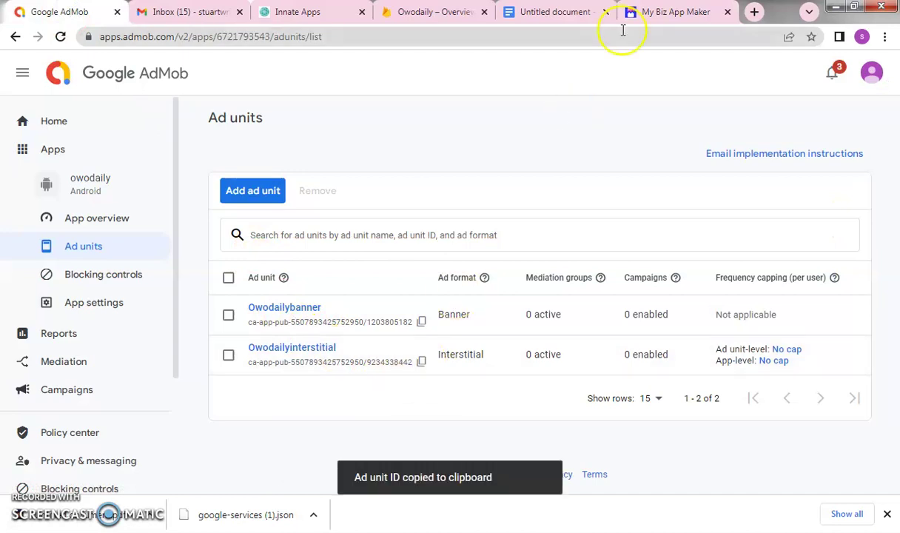
{"action": "left_click", "coordinate": [664, 13]}
{"action": "left_click", "coordinate": [345, 349]}
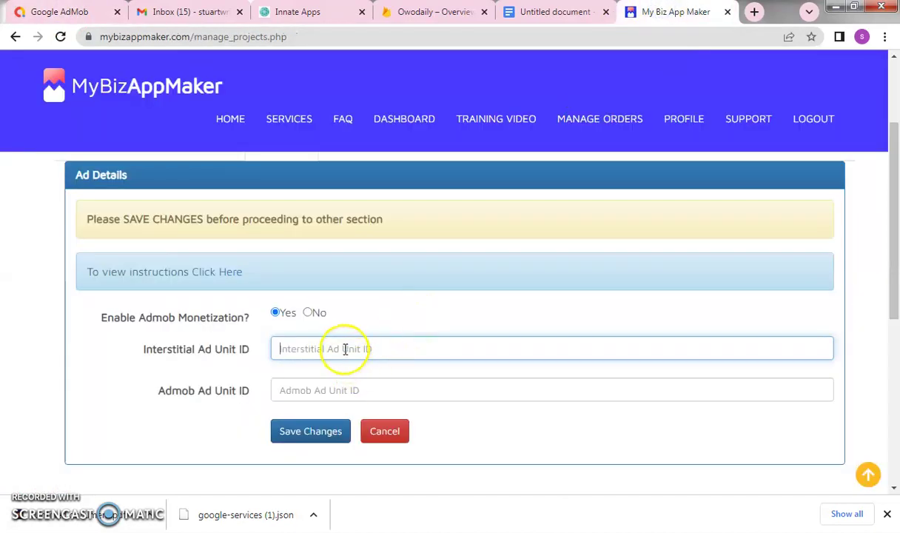
{"action": "key", "text": "ctrl+v"}
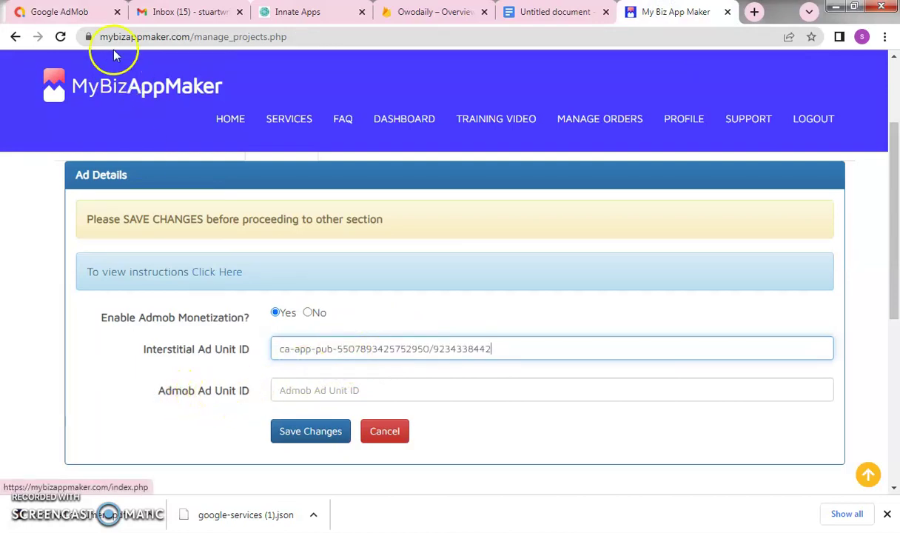
- Switch to Google AdMob, view all apps and copy the App ID of the owodaily app
{"action": "left_click", "coordinate": [79, 12]}
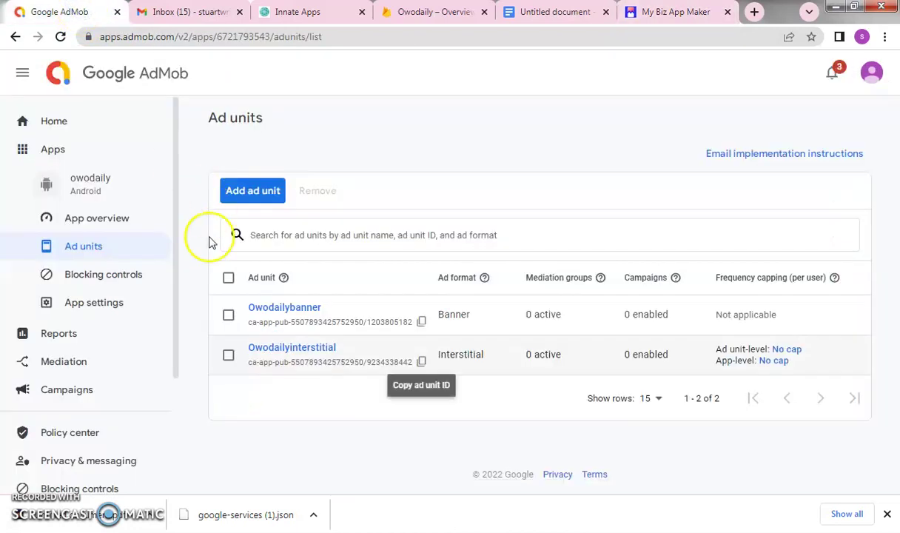
{"action": "left_click", "coordinate": [82, 223]}
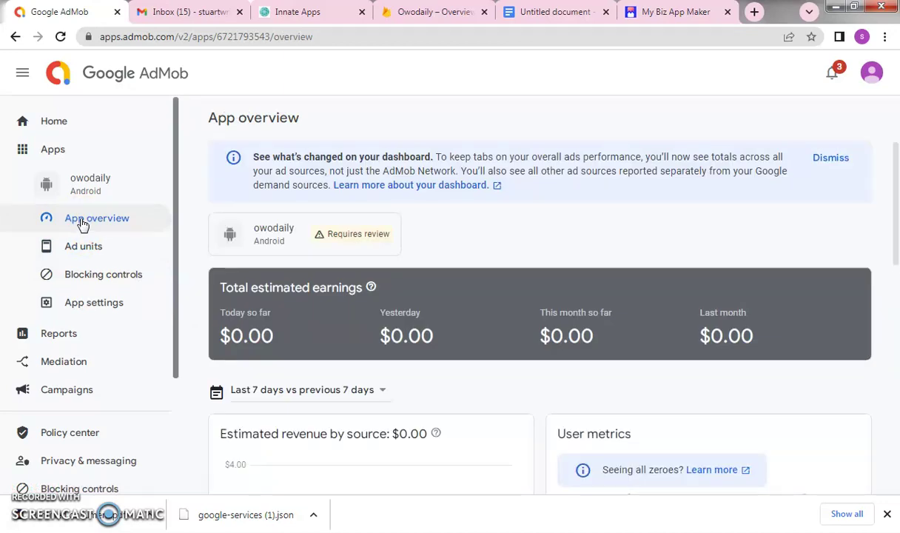
{"action": "left_click", "coordinate": [49, 147]}
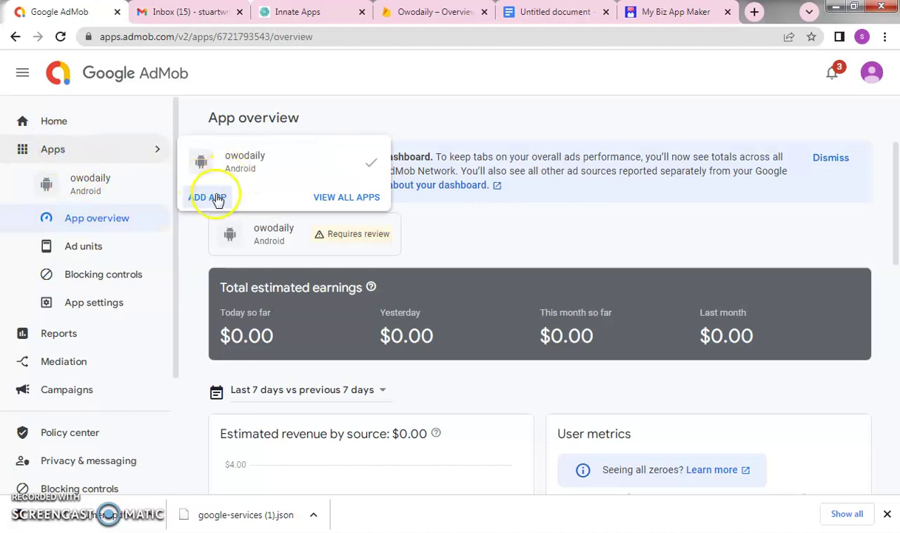
{"action": "left_click", "coordinate": [354, 198]}
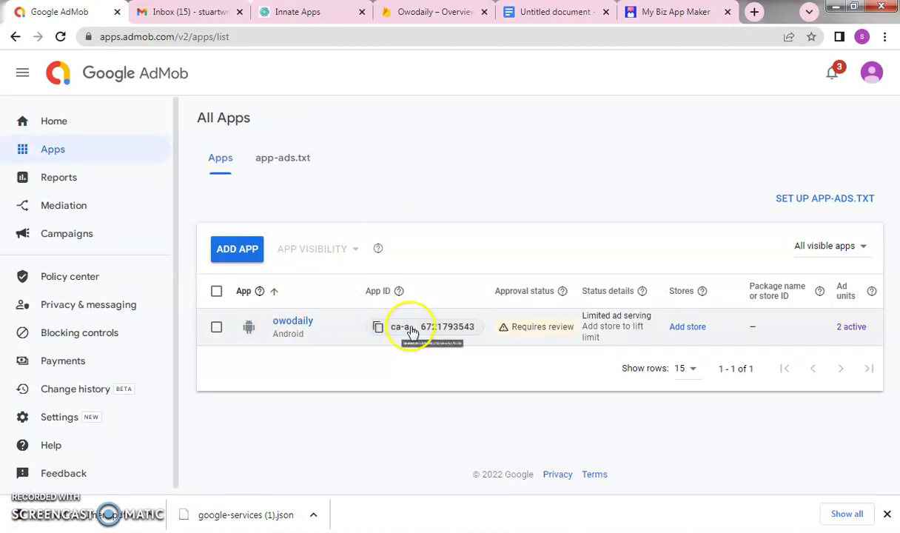
{"action": "mouse_move", "coordinate": [398, 291]}
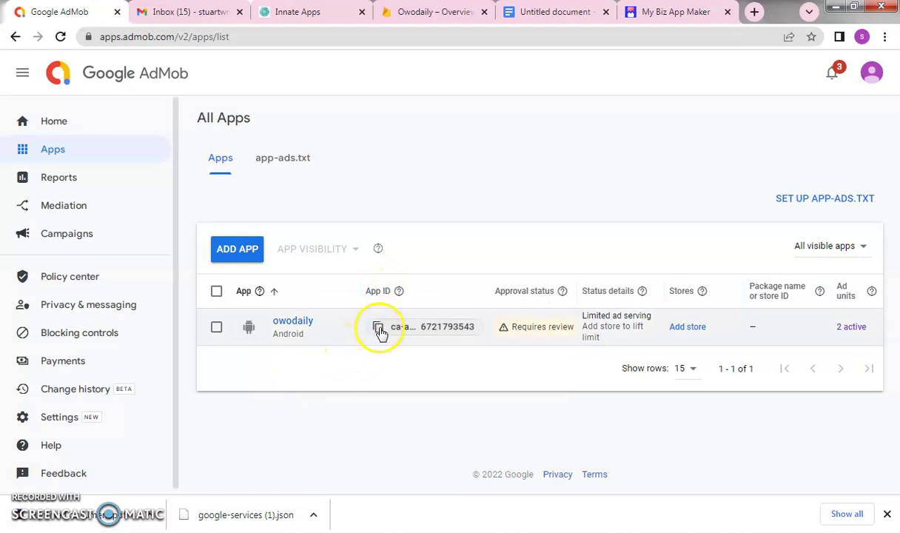
{"action": "left_click", "coordinate": [379, 328]}
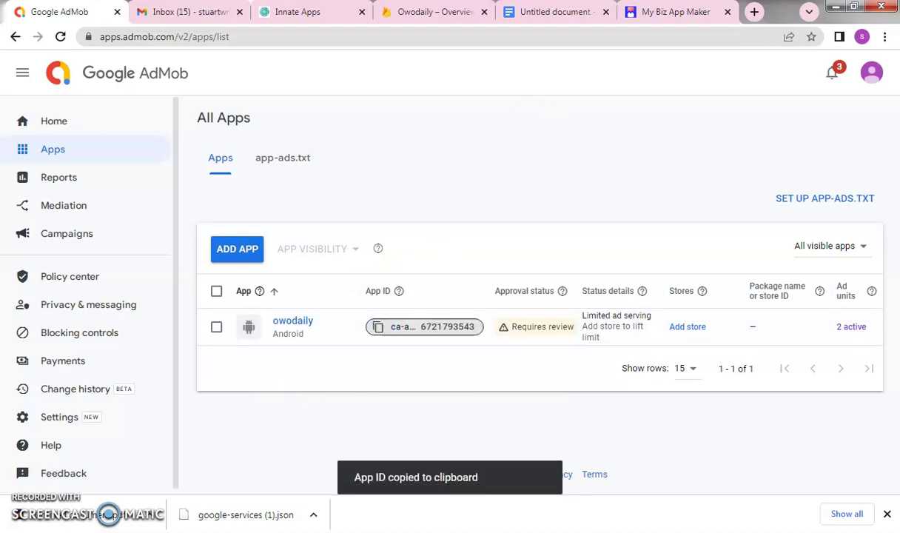
- Return to My Biz App Maker, paste the copied App ID as the Admob Ad Unit ID and save the ad details
{"action": "left_click", "coordinate": [668, 18]}
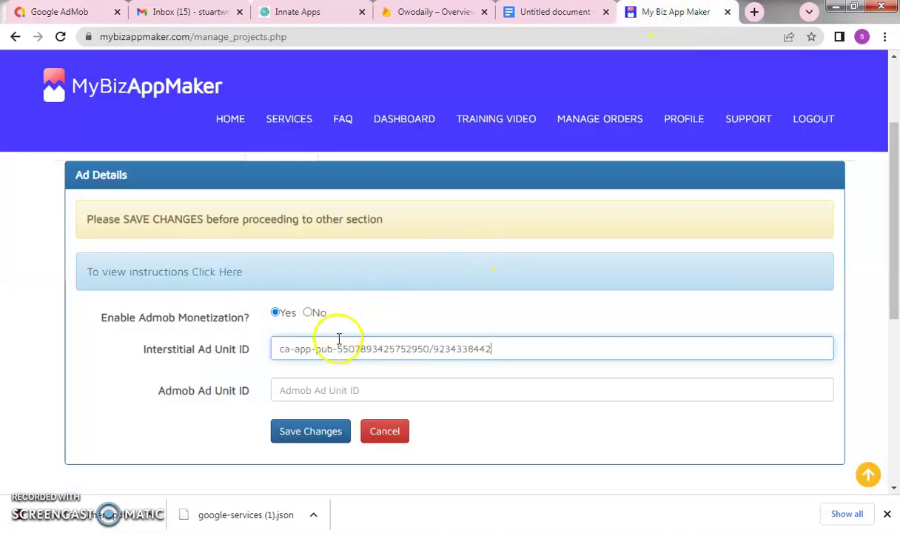
{"action": "left_click", "coordinate": [336, 388]}
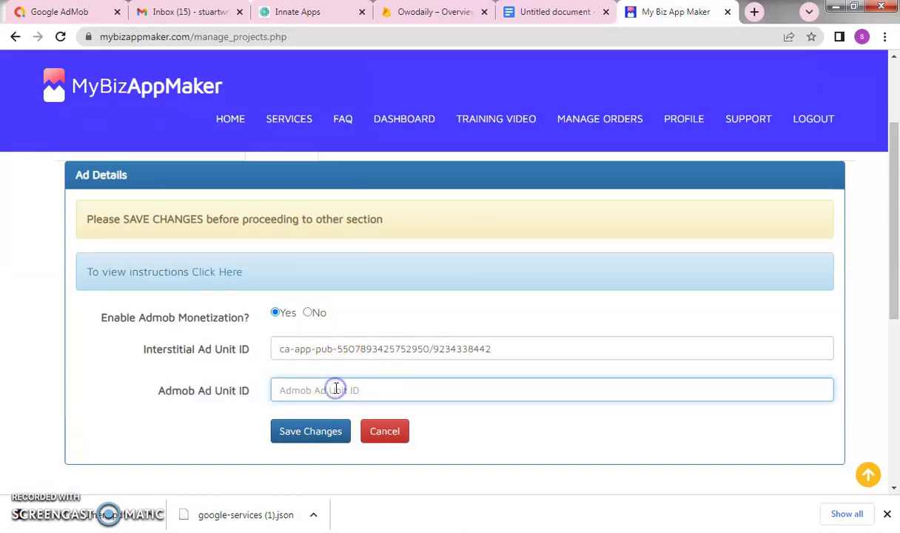
{"action": "key", "text": "ctrl+v"}
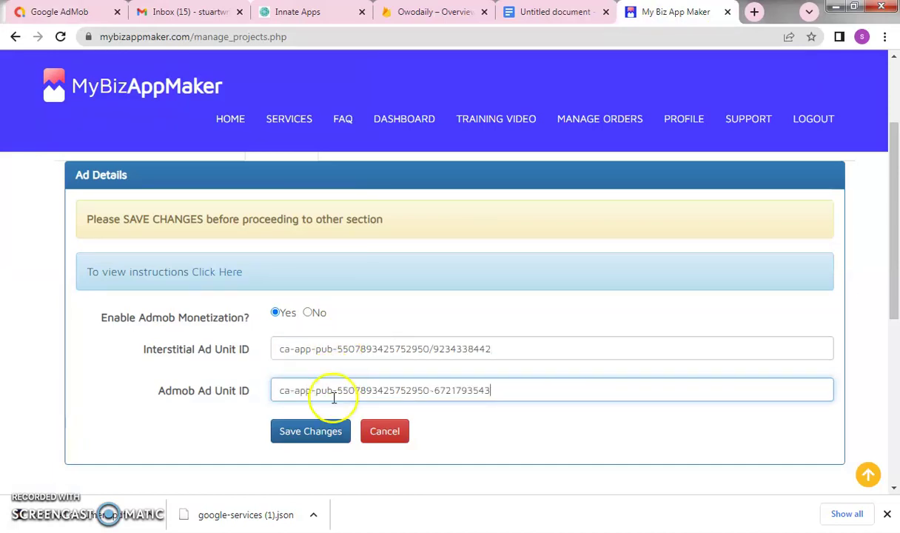
{"action": "left_click", "coordinate": [309, 434]}
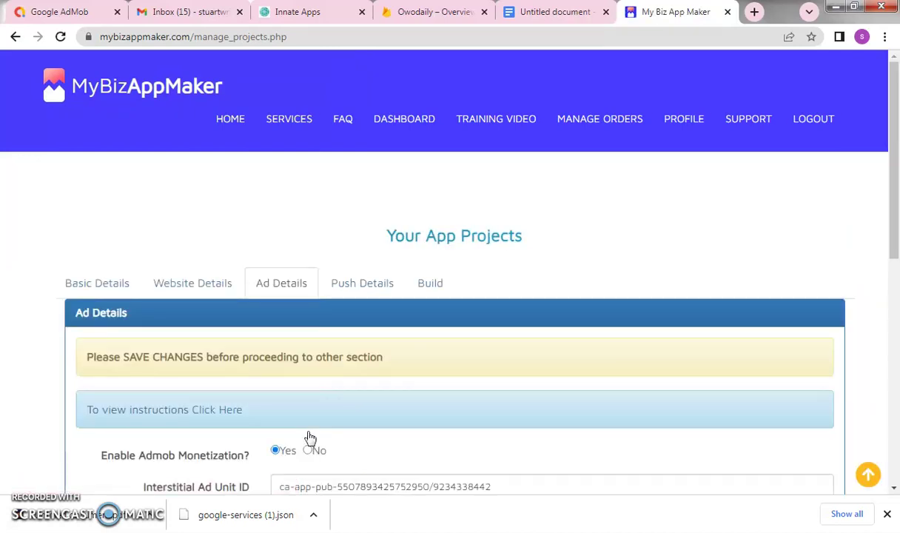
- Enable InnateApps Push in the Push Details and set the API ID to 115, the Application ID from Innate Apps
{"action": "left_click", "coordinate": [346, 289]}
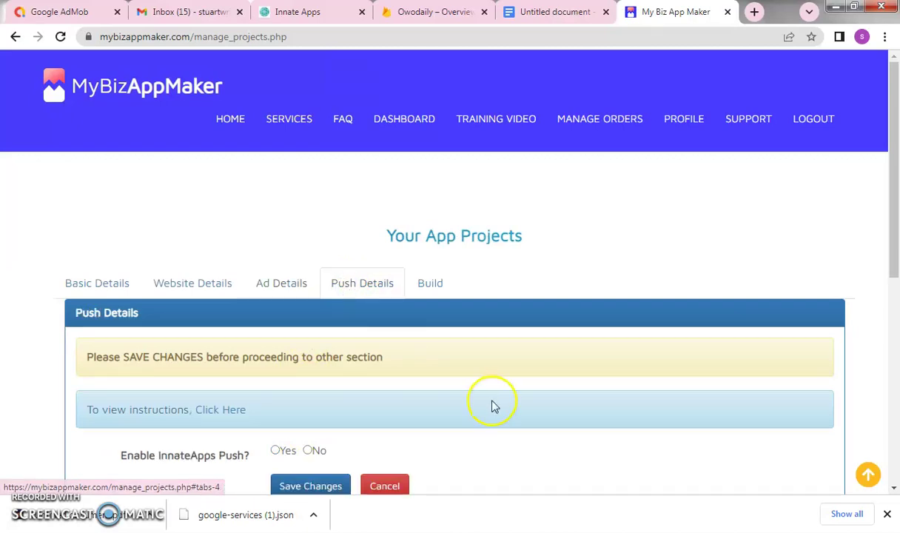
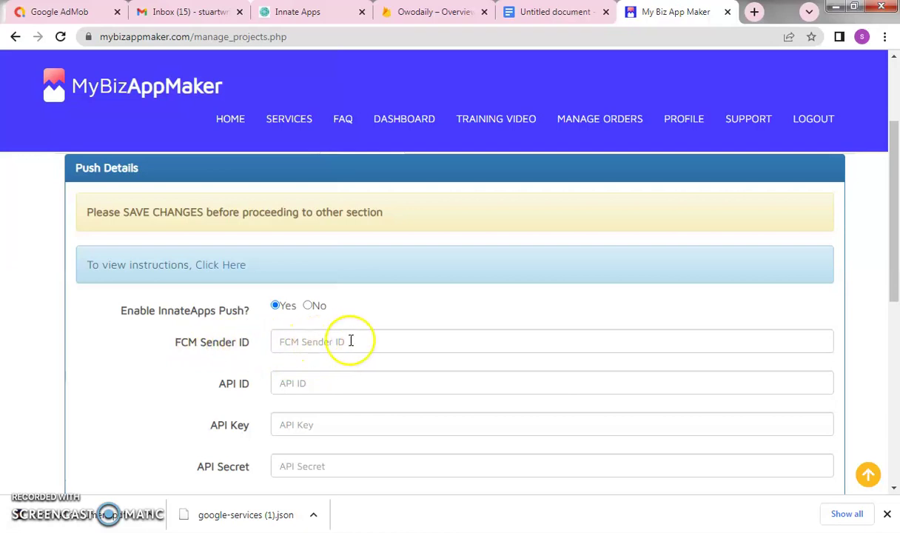
{"action": "left_click", "coordinate": [301, 382]}
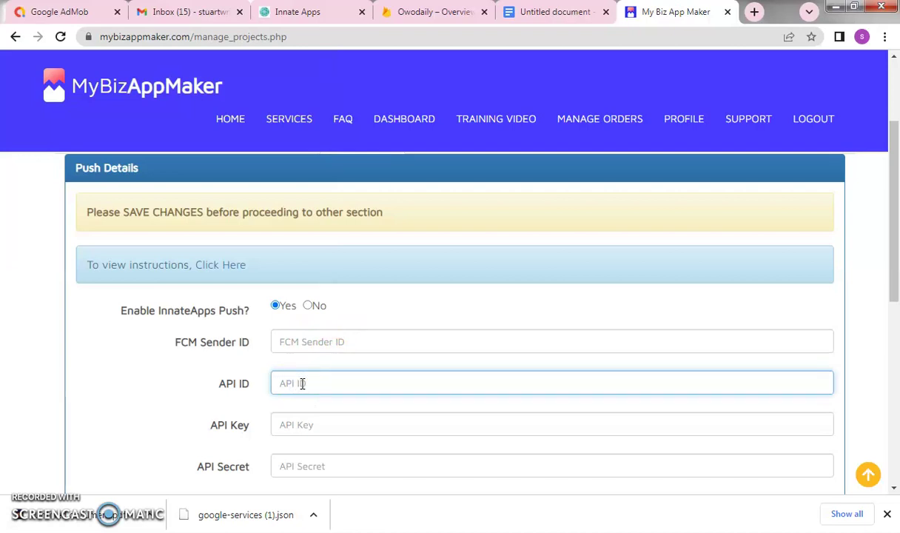
{"action": "left_click", "coordinate": [522, 16]}
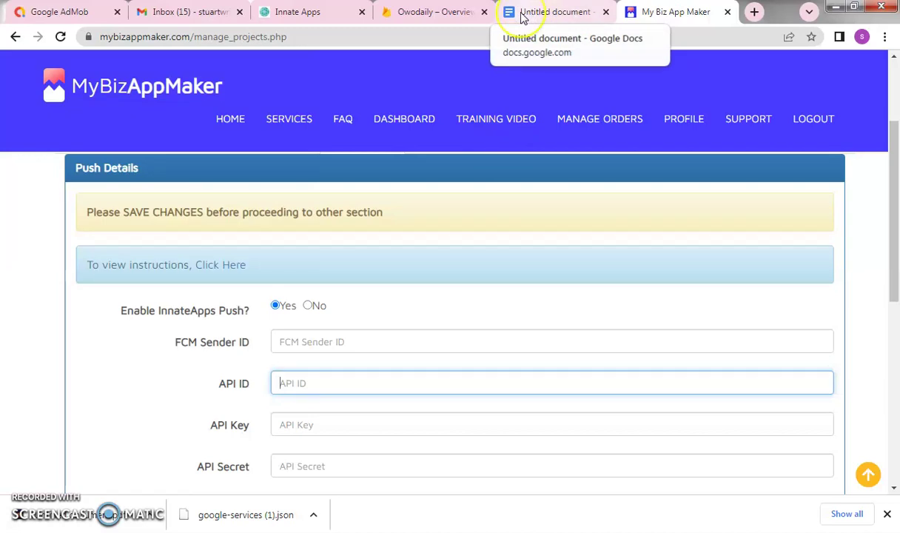
{"action": "left_click", "coordinate": [523, 17]}
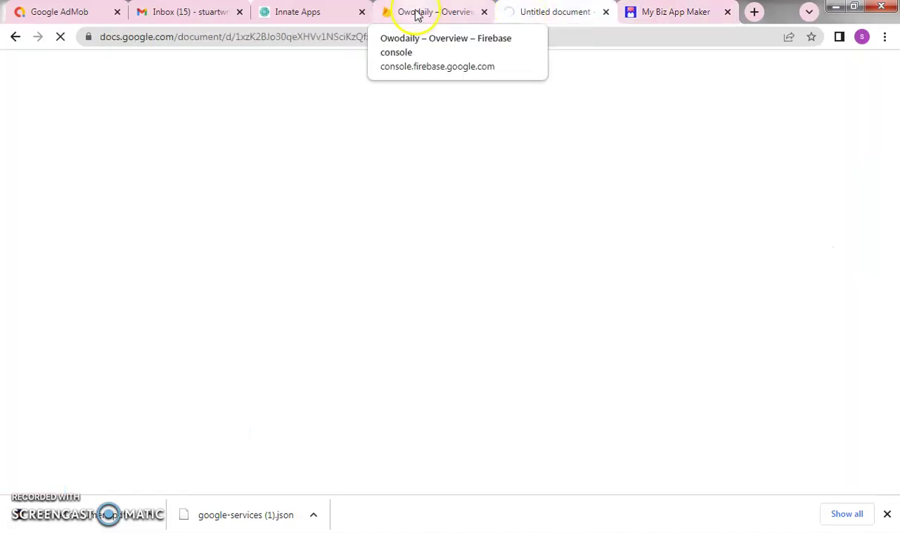
{"action": "left_click", "coordinate": [417, 15]}
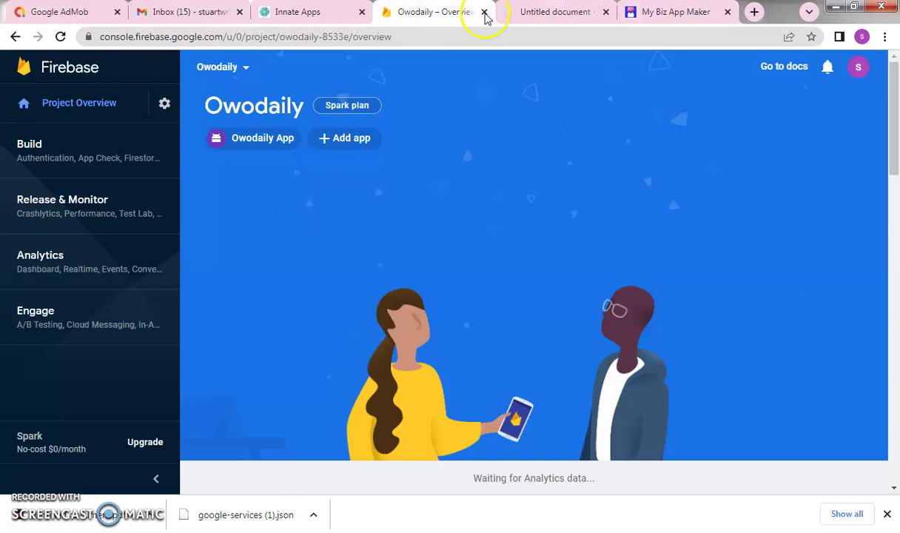
{"action": "left_click", "coordinate": [310, 20]}
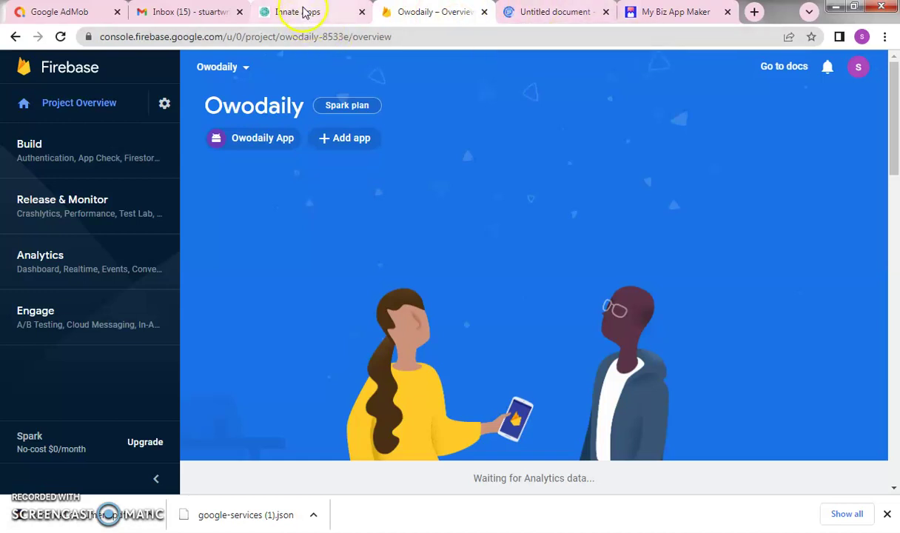
{"action": "left_click", "coordinate": [300, 13]}
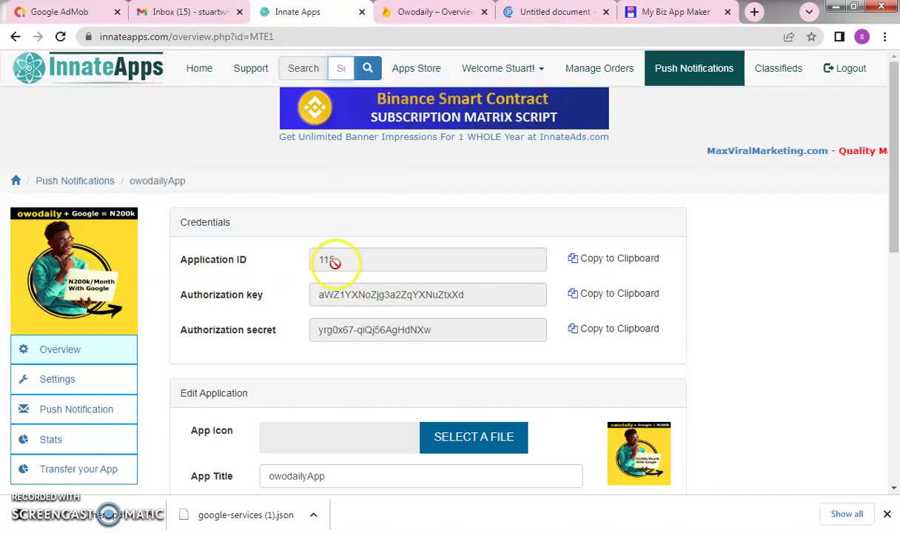
{"action": "left_click", "coordinate": [646, 12]}
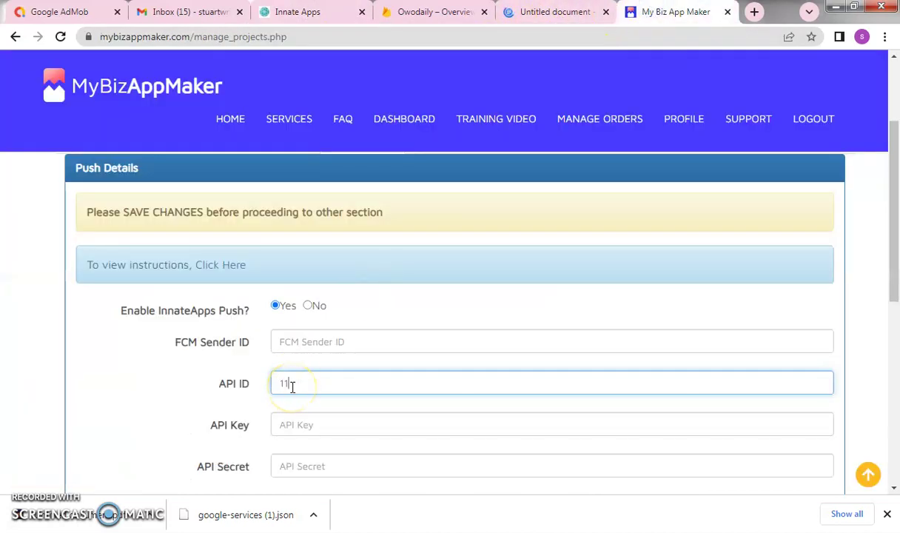
- Copy the Authorization key from Innate Apps into My Biz App Maker's API Key field
{"action": "left_click", "coordinate": [293, 425]}
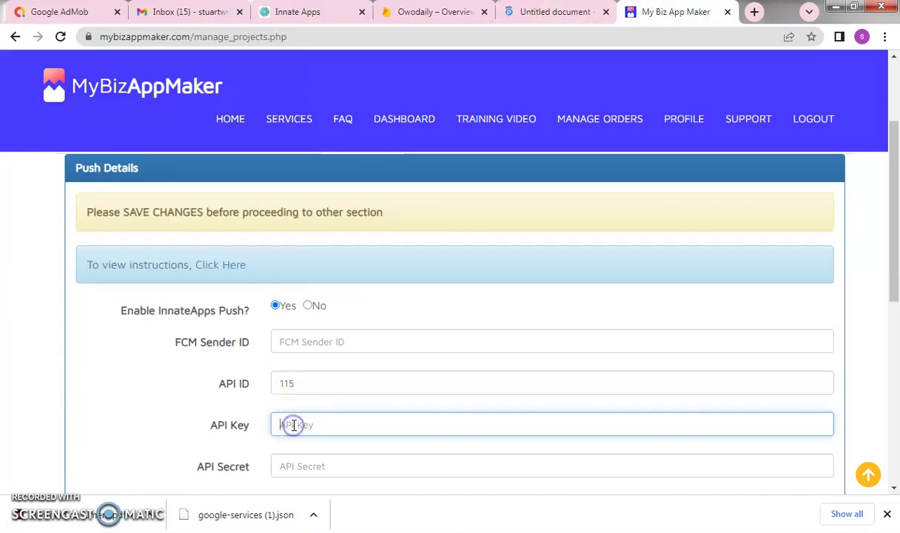
{"action": "left_click", "coordinate": [325, 11]}
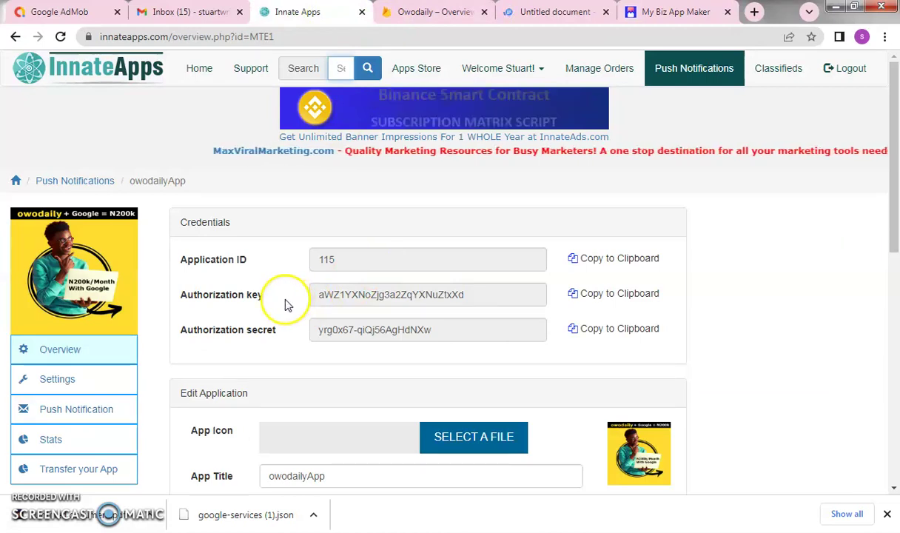
{"action": "left_click", "coordinate": [463, 296]}
{"action": "left_click_drag", "start_coordinate": [462, 296], "coordinate": [316, 299]}
{"action": "key", "text": "ctrl+c"}
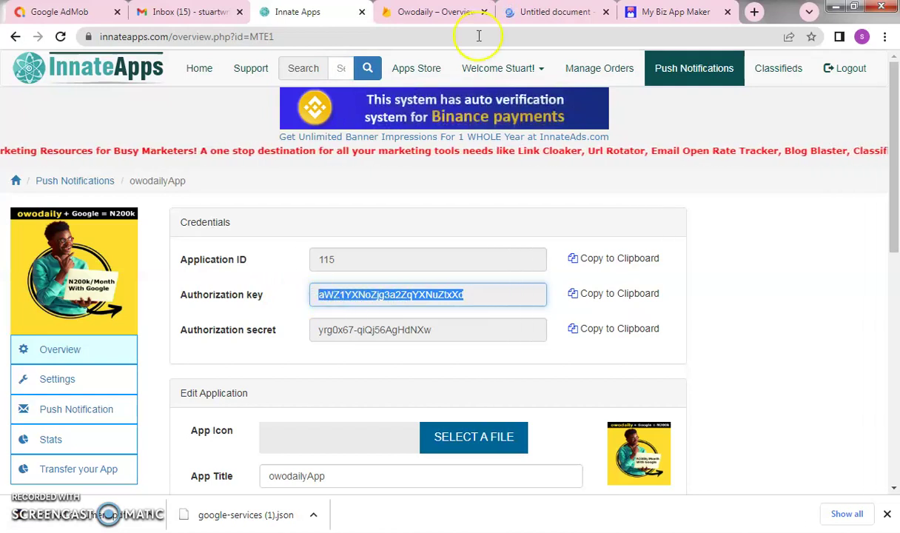
{"action": "left_click", "coordinate": [674, 12]}
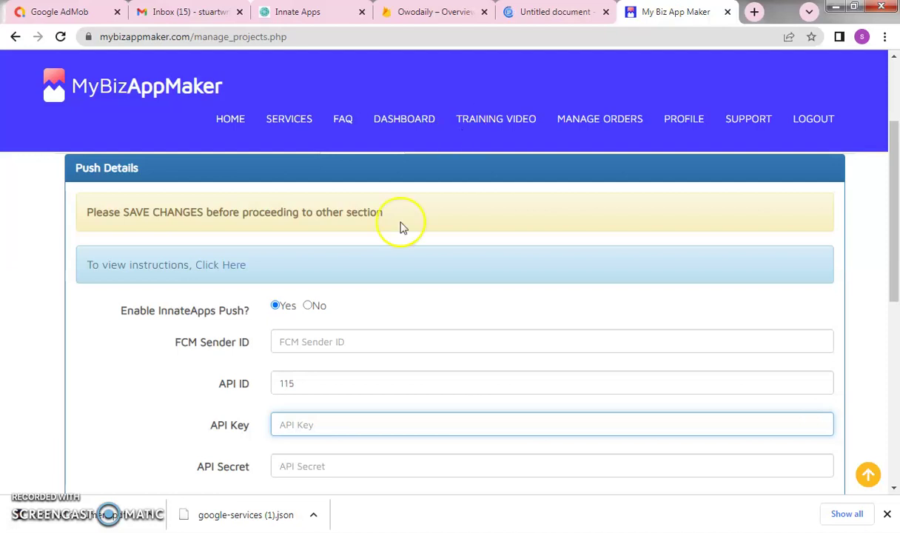
{"action": "key", "text": "ctrl+v"}
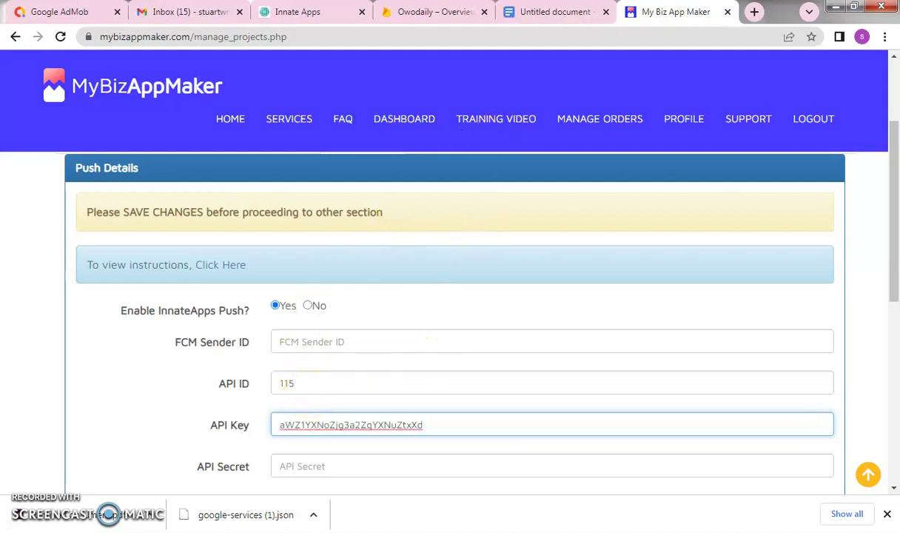
- Copy the Authorization secret from Innate Apps into My Biz App Maker's API Secret field and save the push details
{"action": "left_click", "coordinate": [298, 12]}
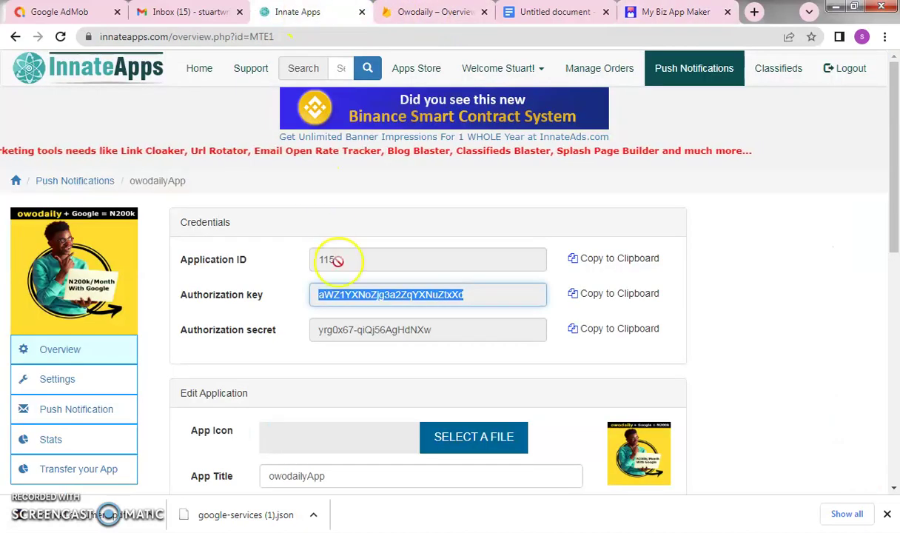
{"action": "left_click", "coordinate": [445, 332]}
{"action": "left_click_drag", "start_coordinate": [445, 333], "coordinate": [312, 335]}
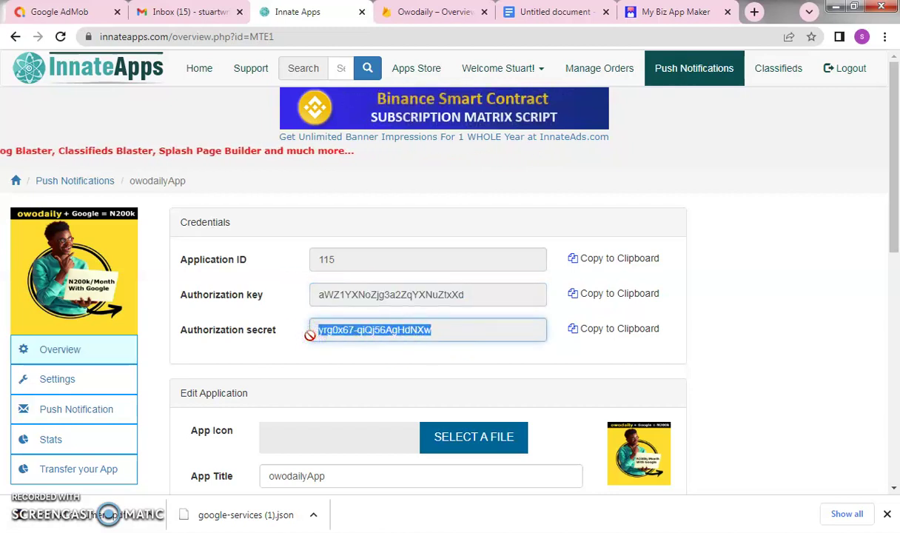
{"action": "left_click_drag", "start_coordinate": [310, 335], "coordinate": [326, 464]}
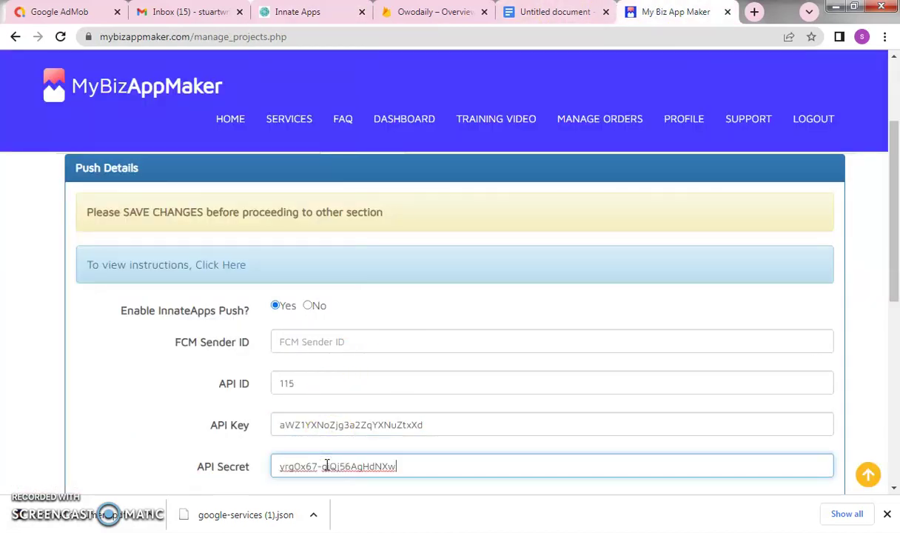
{"action": "left_click_drag", "start_coordinate": [891, 237], "coordinate": [896, 296]}
{"action": "left_click", "coordinate": [299, 368]}
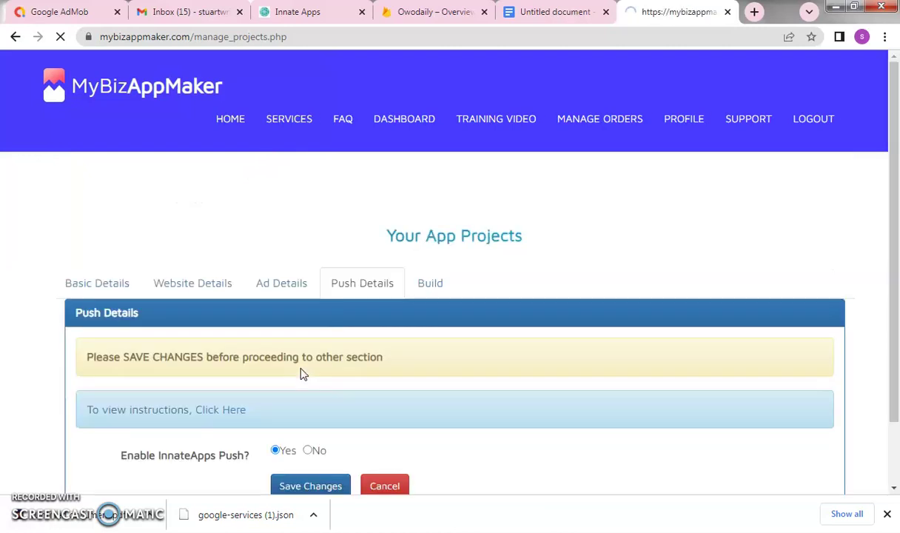
- Open the project's Build section and start building the APK and AAB
{"action": "left_click_drag", "start_coordinate": [895, 196], "coordinate": [895, 224]}
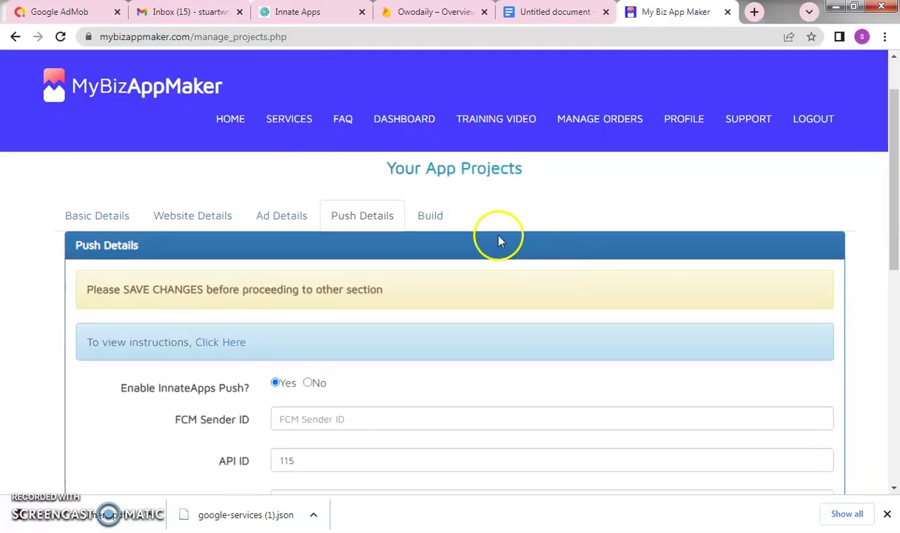
{"action": "left_click", "coordinate": [436, 217]}
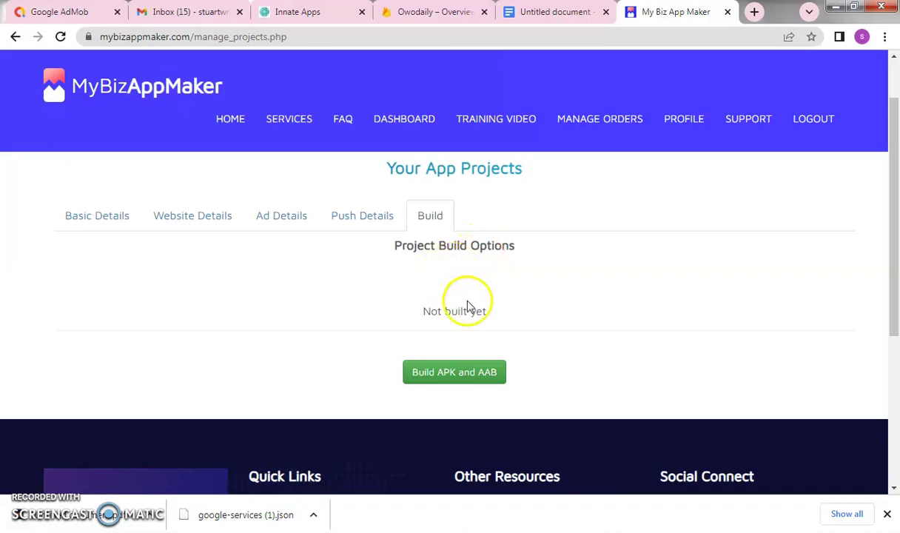
{"action": "left_click", "coordinate": [450, 377]}
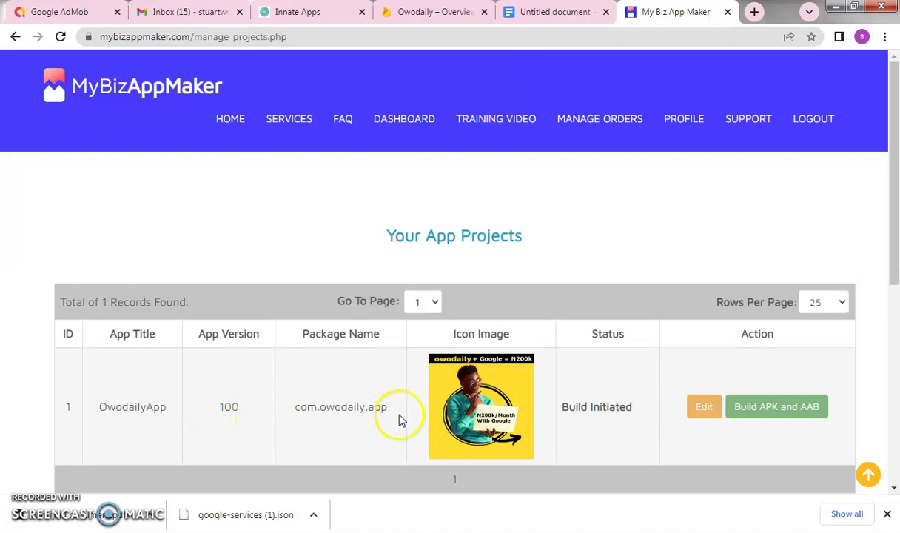
- Reload the app projects list and download the OwodailyApp APK
{"action": "mouse_move", "coordinate": [892, 201]}
{"action": "left_mouse_down"}
{"action": "mouse_move", "coordinate": [894, 291]}
{"action": "mouse_move", "coordinate": [896, 200]}
{"action": "left_mouse_up"}
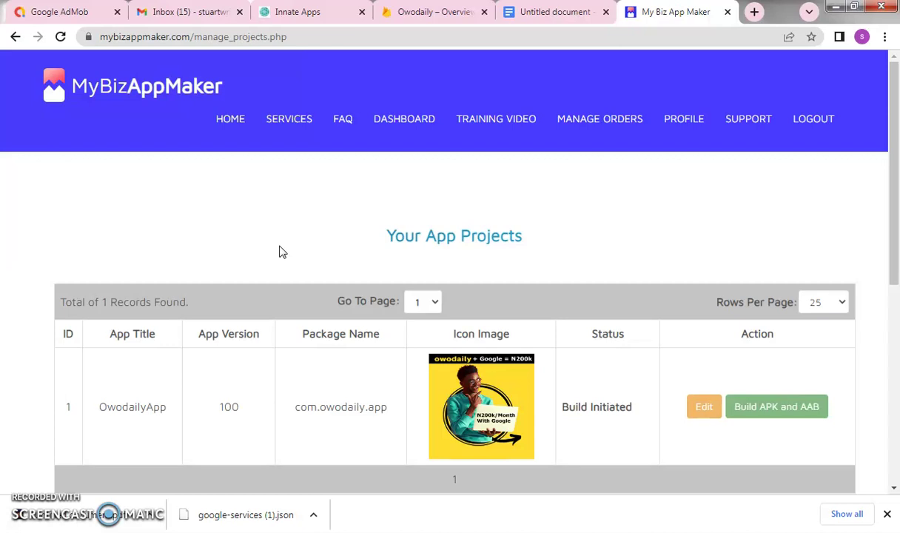
{"action": "left_click", "coordinate": [424, 208]}
{"action": "key", "text": "F5"}
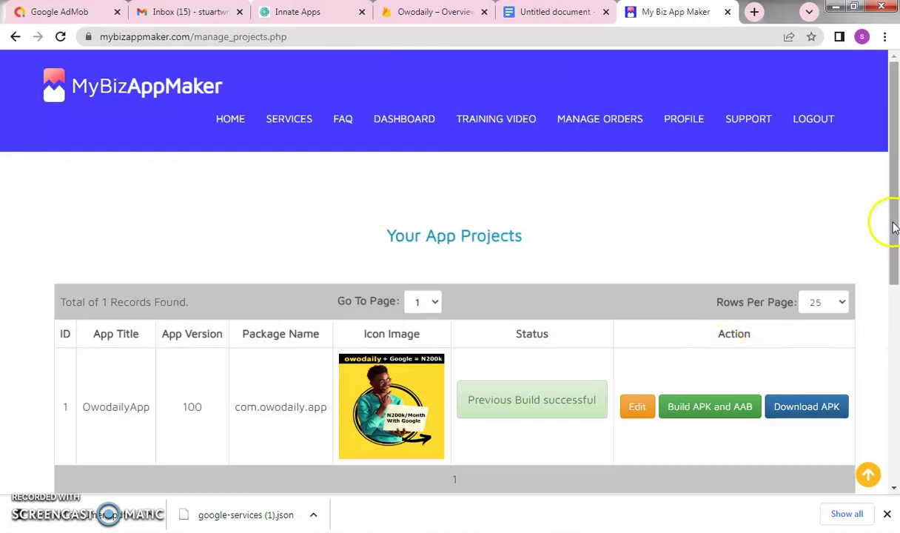
{"action": "scroll", "coordinate": [894, 228], "scroll_direction": "down", "scroll_amount": 1}
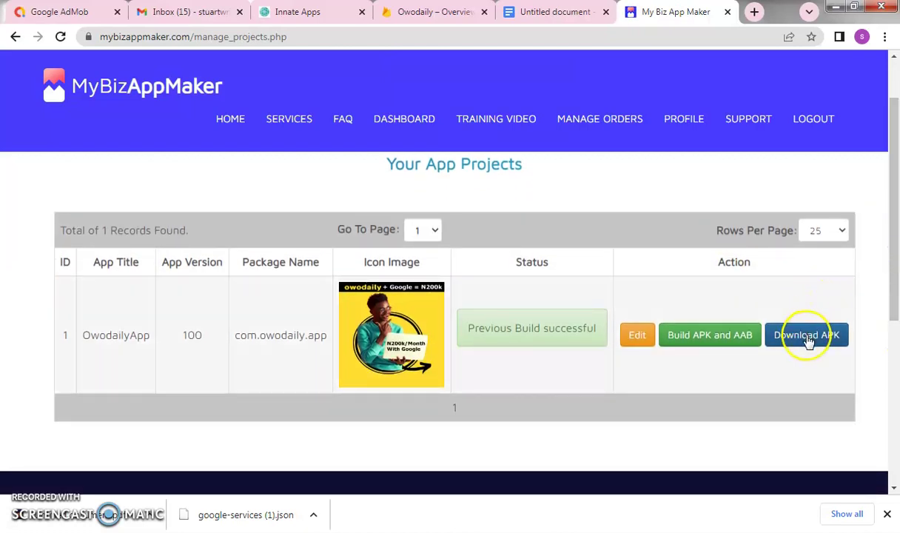
{"action": "left_click", "coordinate": [807, 337]}
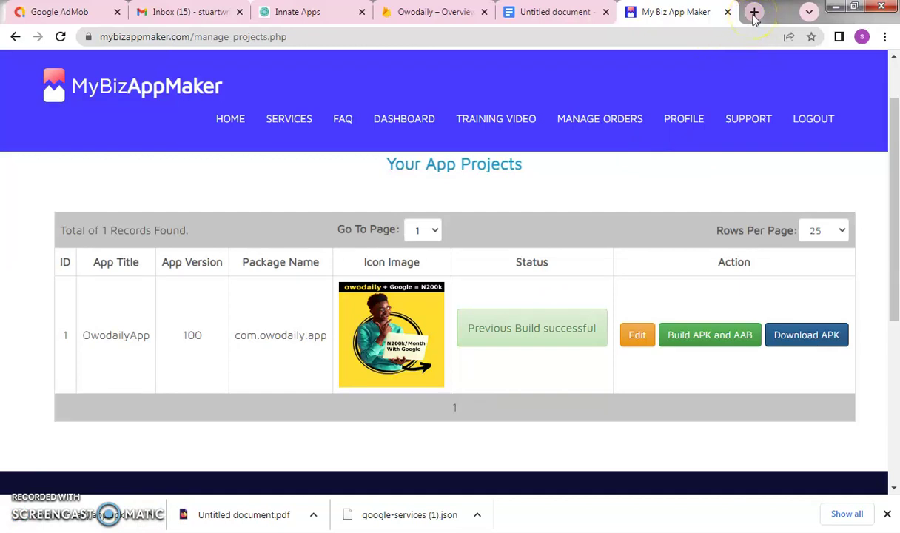
- Switch to Google Drive and upload com.owodaily.app.apk from the Downloads folder to My Drive
{"action": "left_click", "coordinate": [547, 13]}
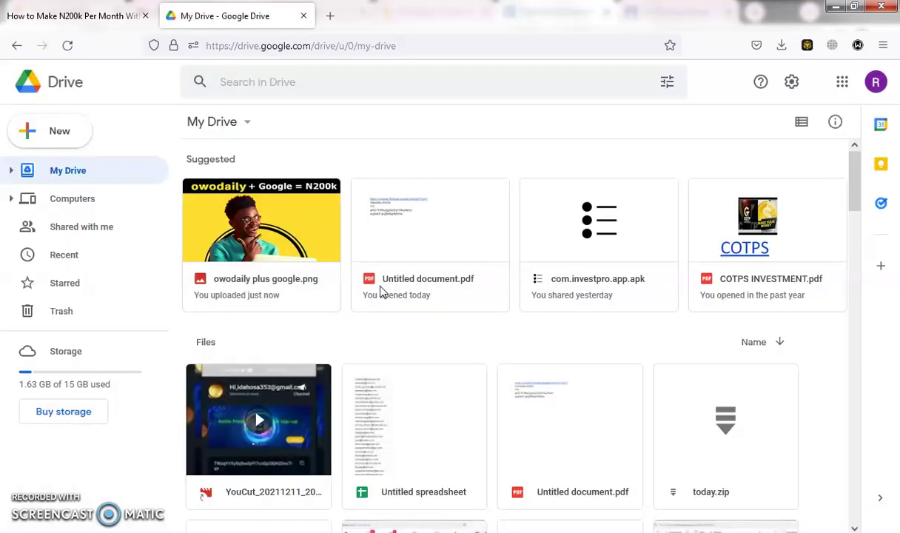
{"action": "left_click", "coordinate": [52, 134]}
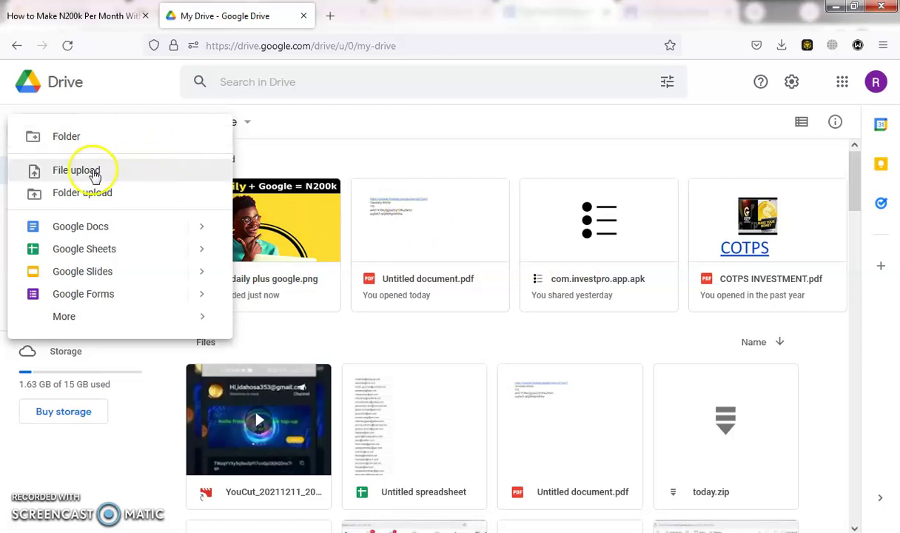
{"action": "left_click", "coordinate": [94, 174]}
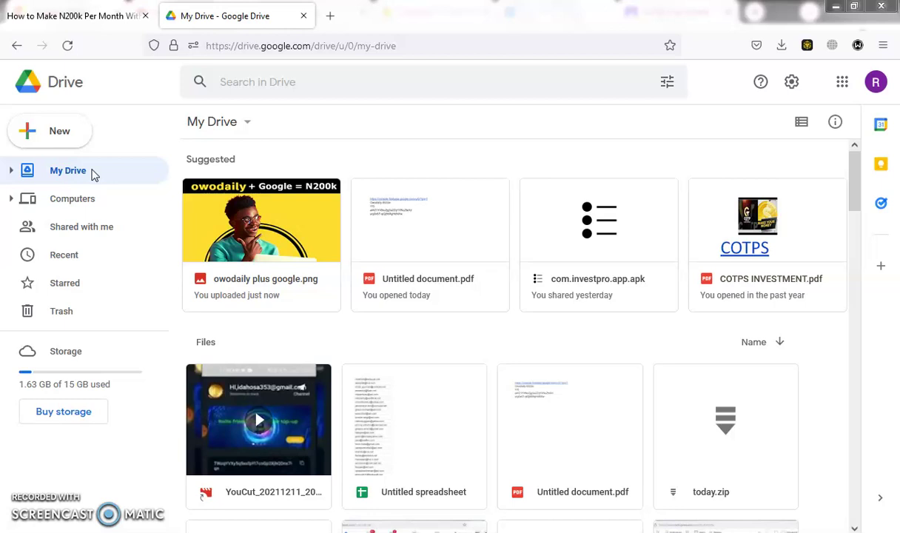
{"action": "left_click", "coordinate": [91, 171]}
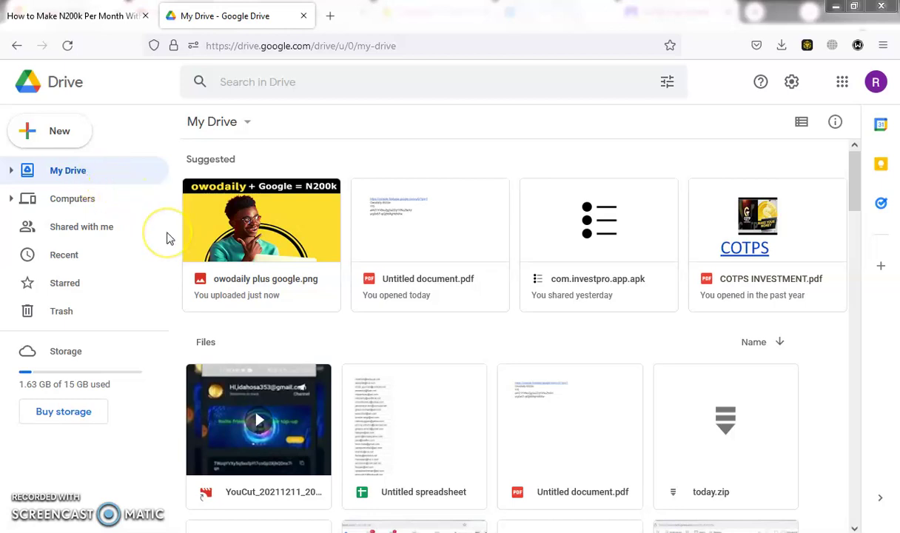
{"action": "key", "text": "shift+u"}
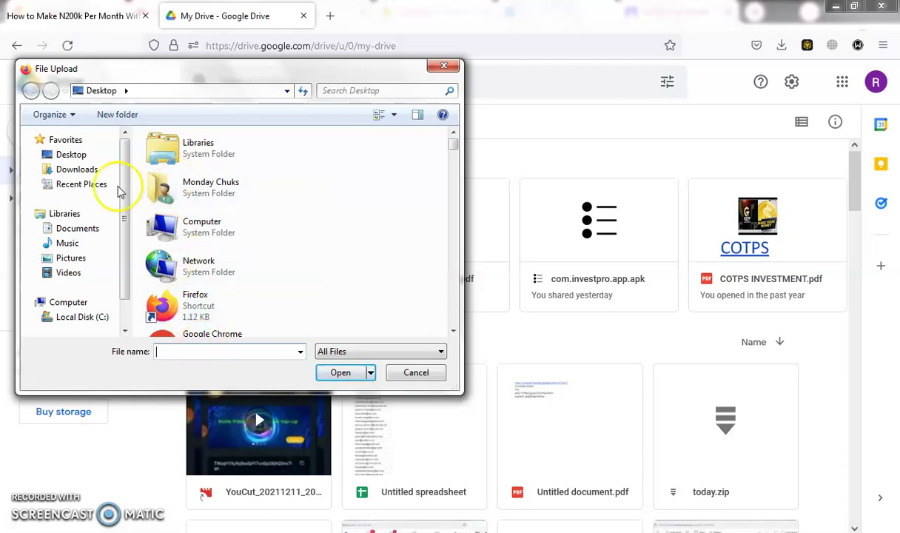
{"action": "left_click", "coordinate": [76, 172]}
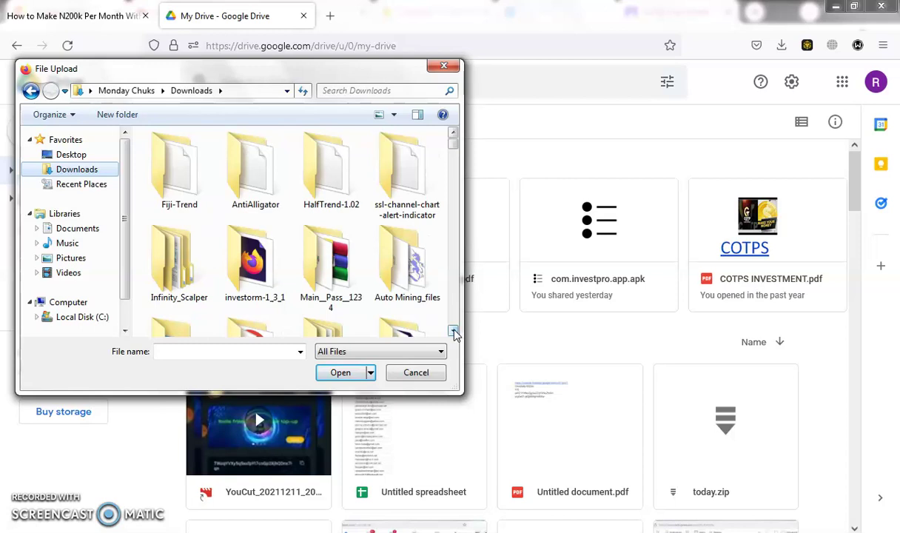
{"action": "left_click", "coordinate": [454, 331]}
{"action": "left_click", "coordinate": [454, 331]}
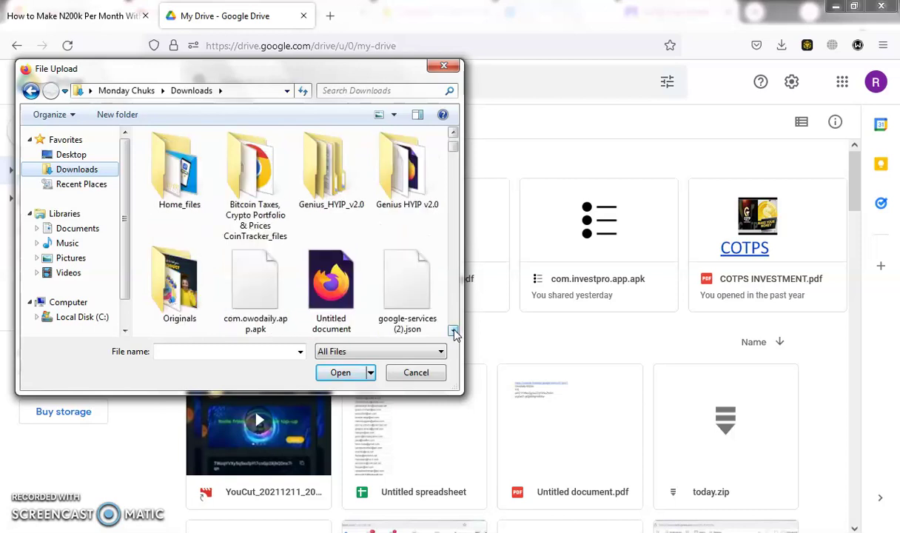
{"action": "left_click", "coordinate": [454, 331]}
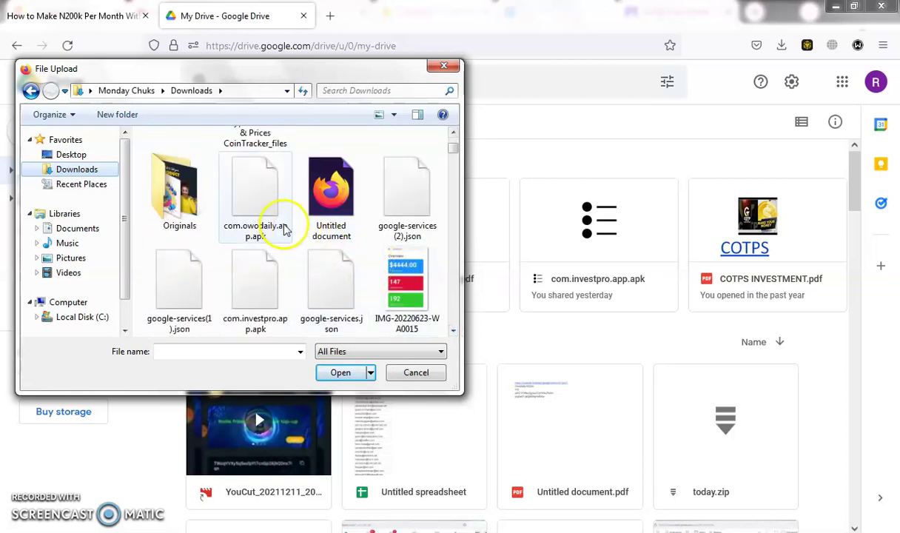
{"action": "left_click", "coordinate": [256, 199]}
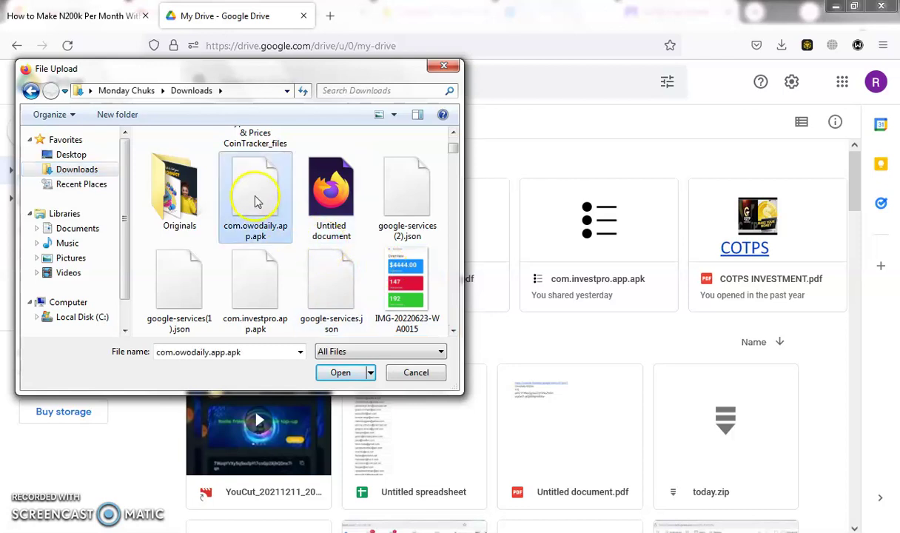
{"action": "left_click", "coordinate": [332, 373]}
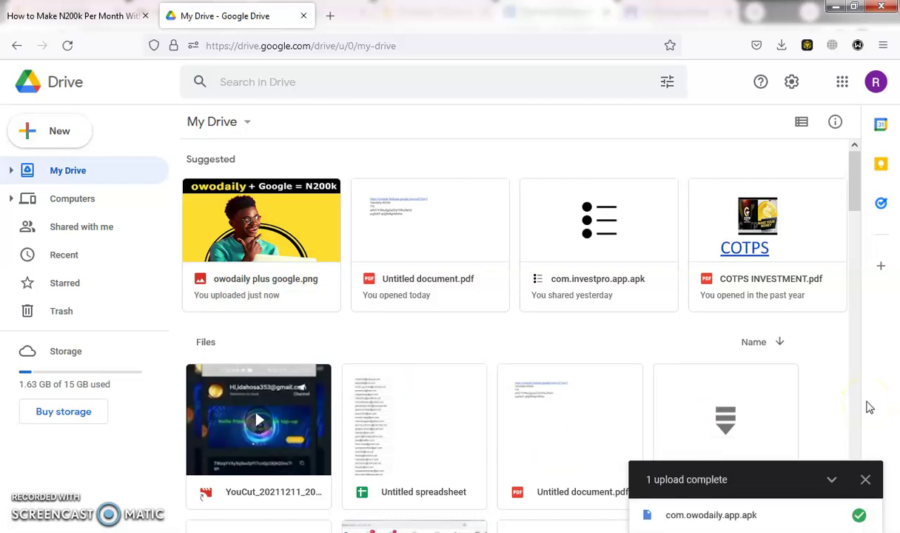
- Dismiss the upload notification and reload the My Drive page
{"action": "left_click", "coordinate": [866, 482]}
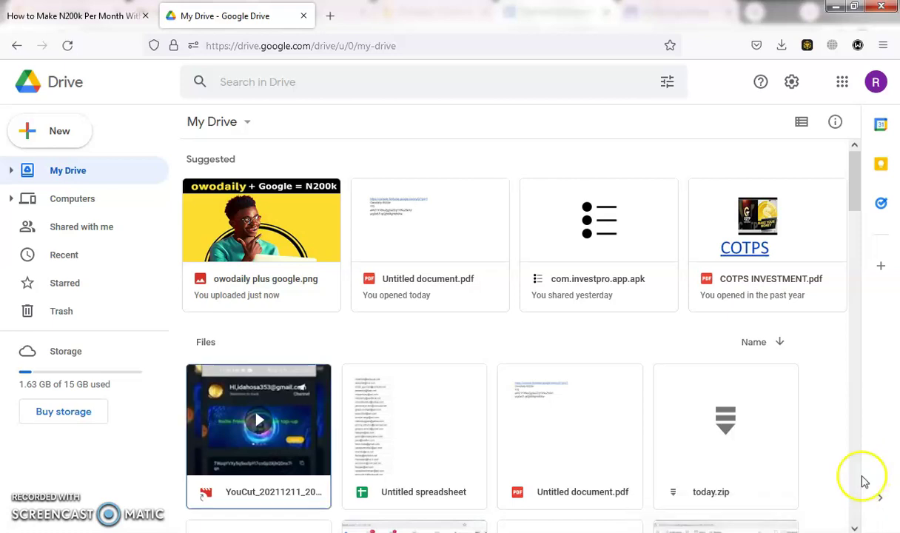
{"action": "left_click", "coordinate": [72, 48]}
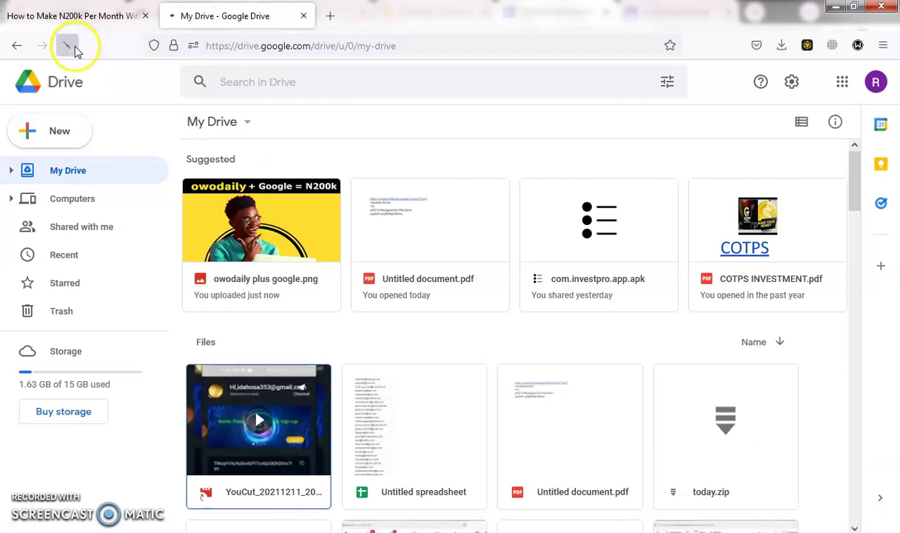
{"action": "left_click", "coordinate": [509, 353]}
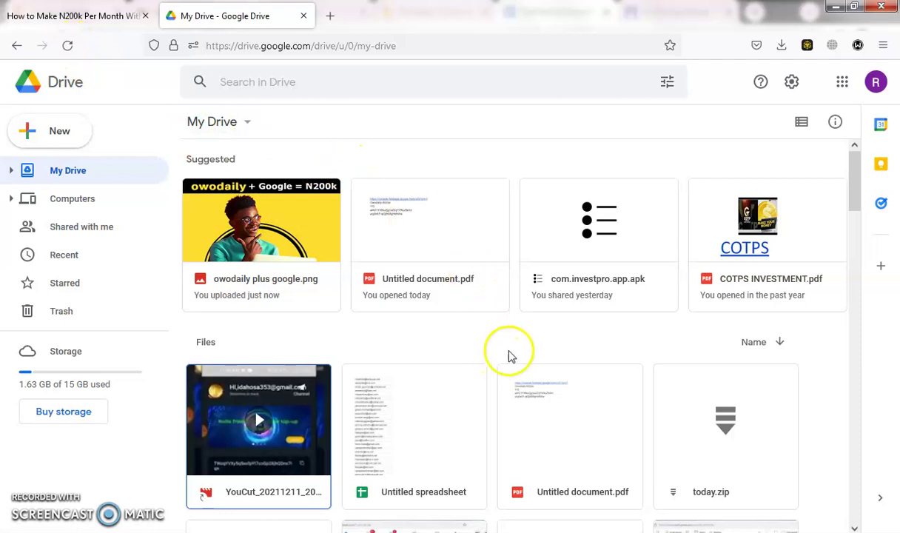